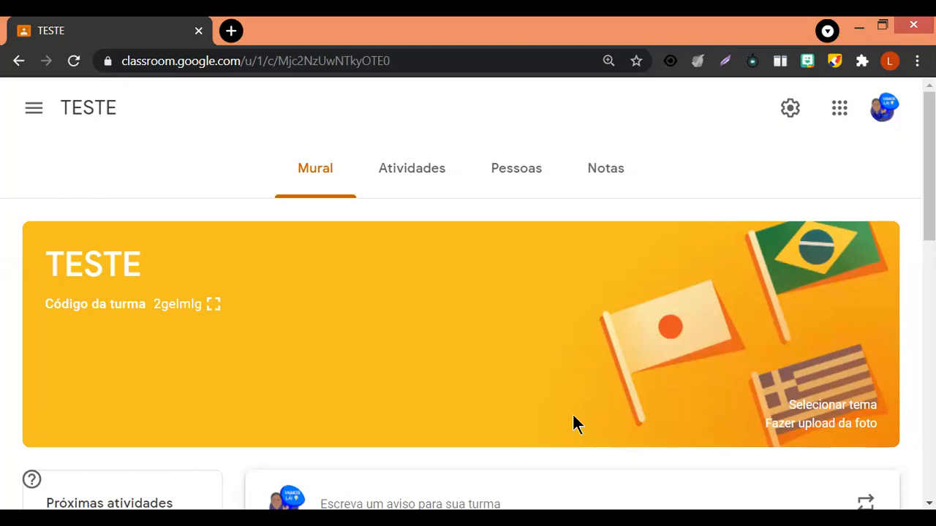
Step: Create a new Material in the class's Atividades and title it "AULA 1: INTRODUÇÃO A ESTATÍSTICA"
left_click(413, 182)
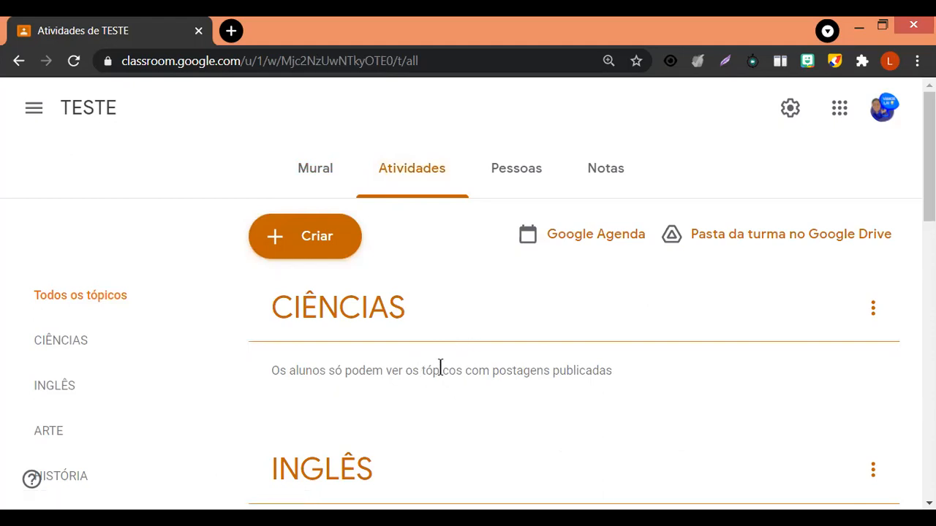
left_click(288, 243)
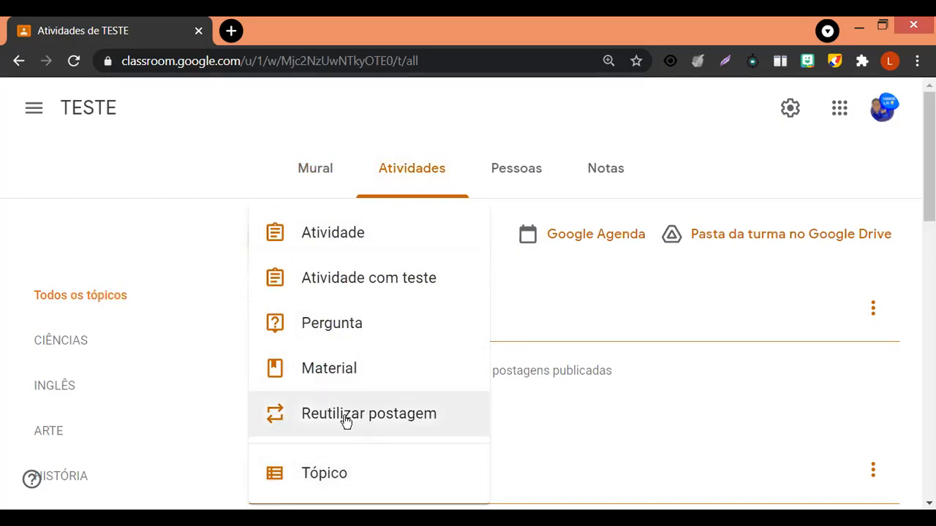
left_click(340, 380)
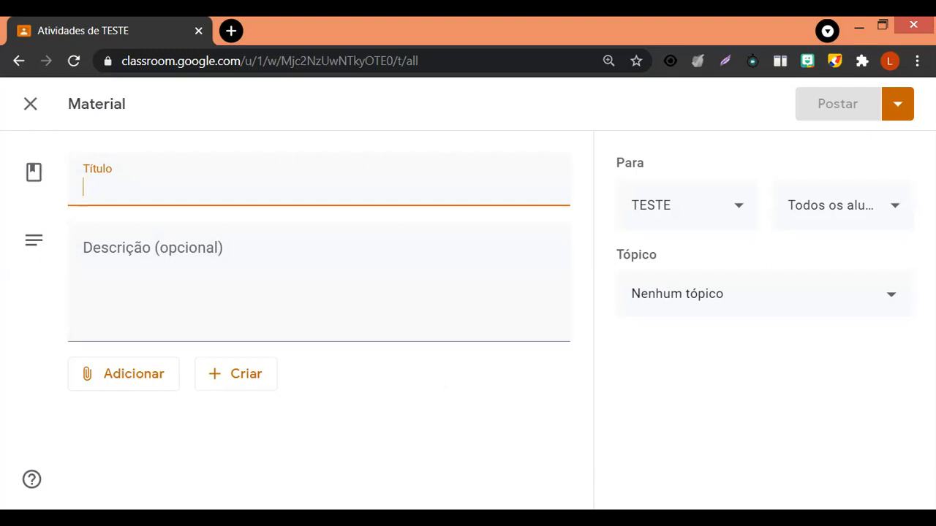
type("AULA 1:")
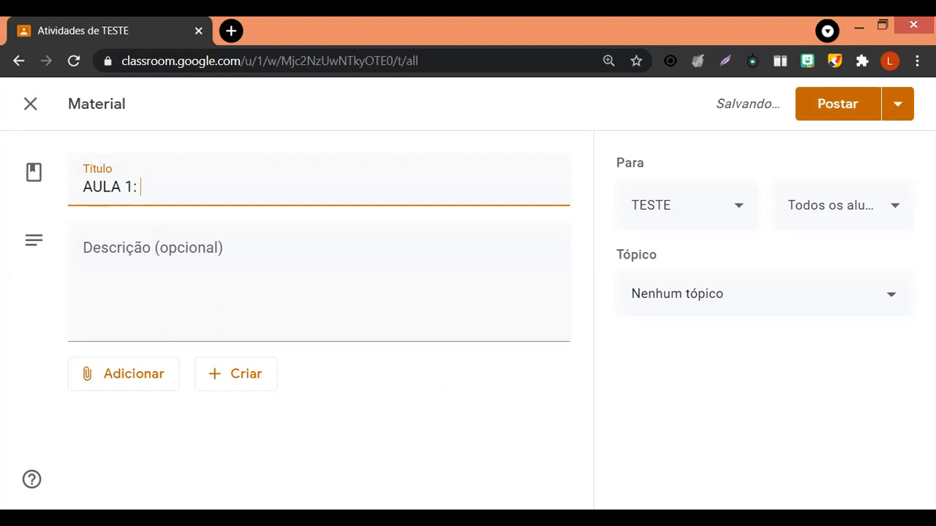
type(" IN")
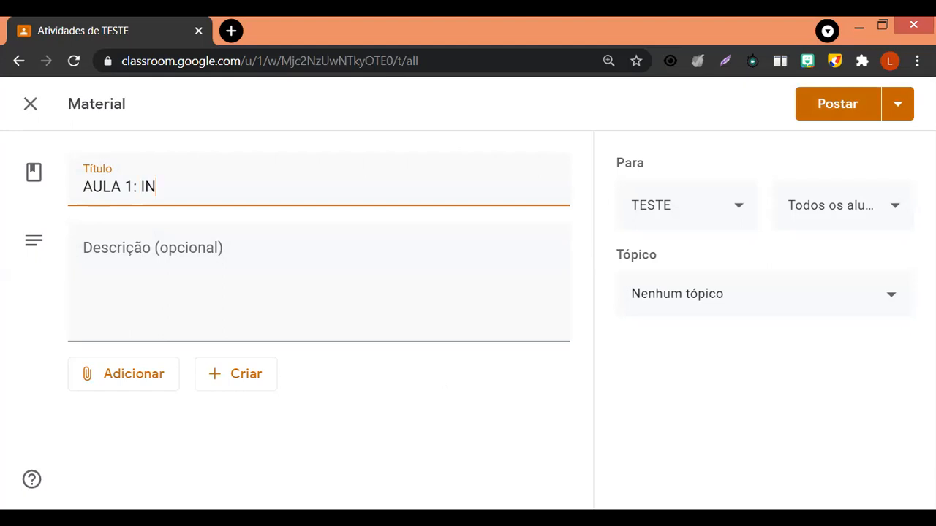
type("TRODUÇÃO A E")
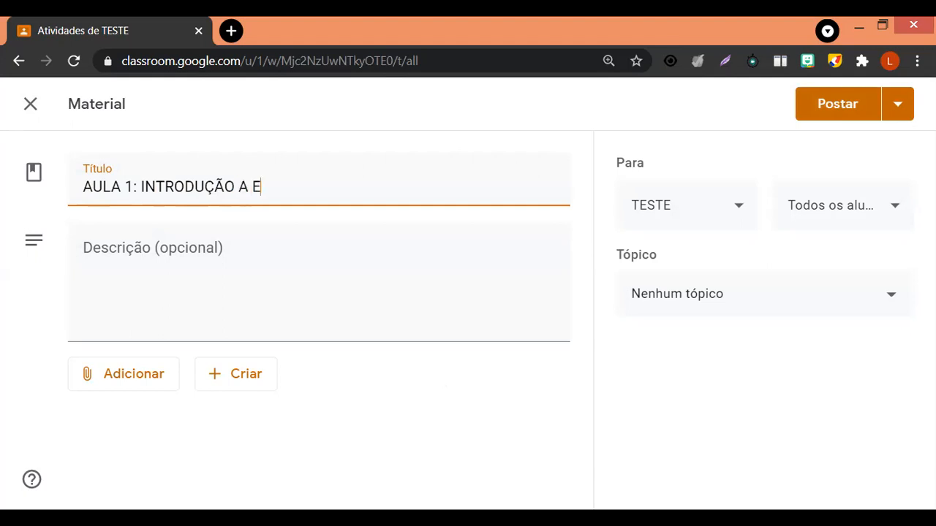
type("STATÍSTICA")
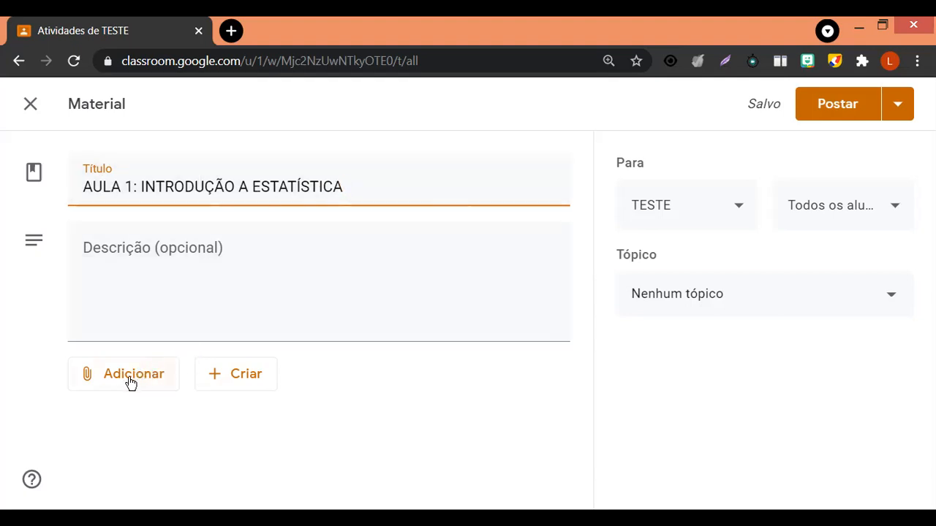
Step: Attach the PowerPoint file "Estatística Básica" from the computer's 3º ANO folder to the material
left_click(85, 254)
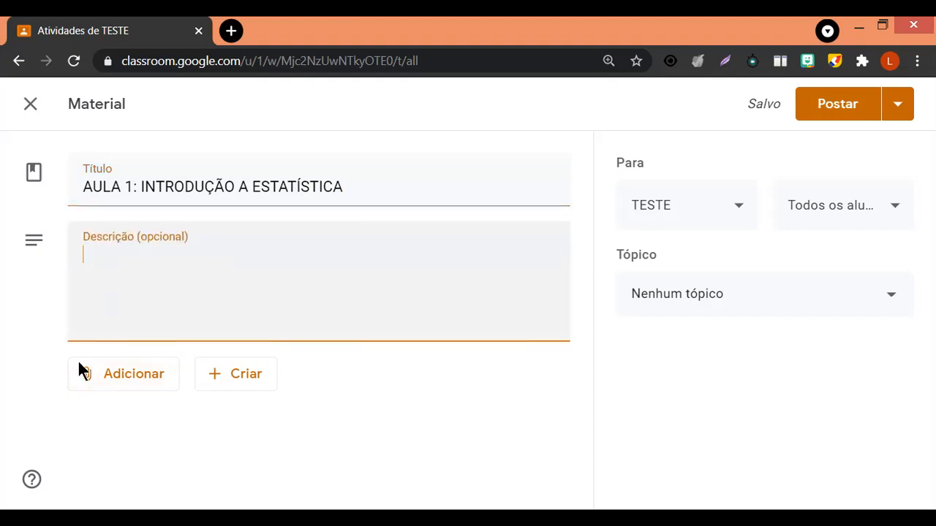
left_click(129, 379)
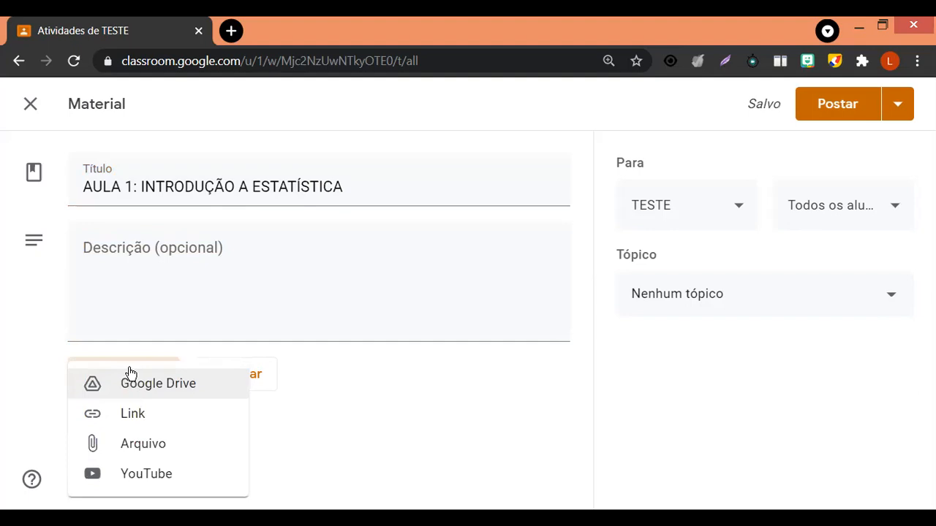
left_click(149, 446)
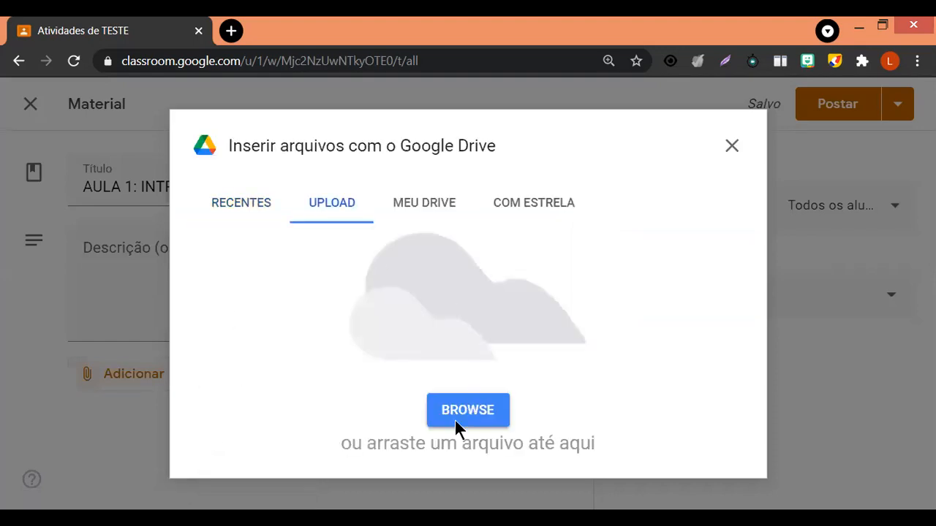
left_click(468, 410)
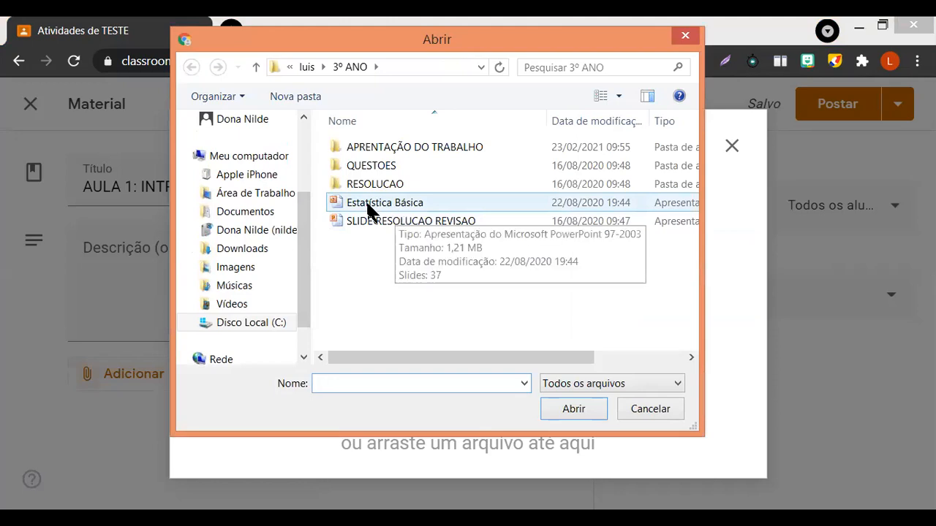
double_click(394, 203)
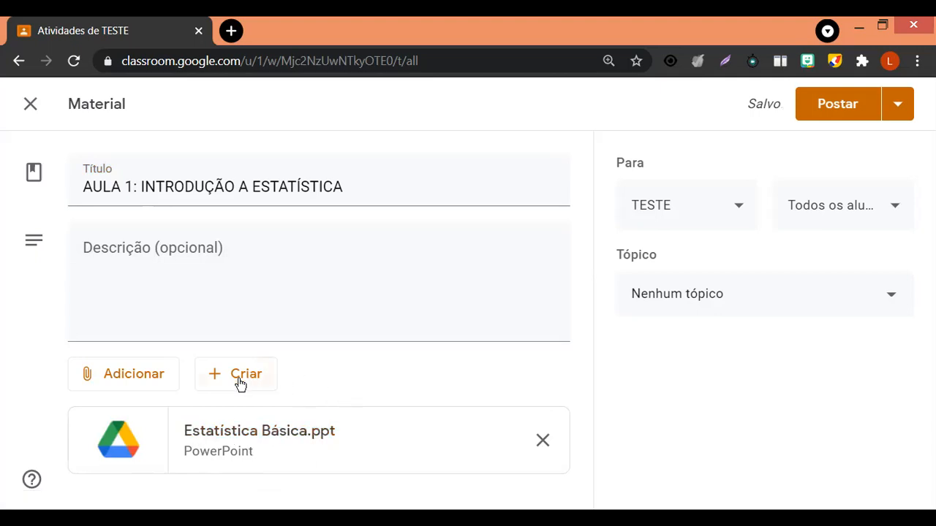
Step: Search YouTube for "INTRODUÇAO A ESTATISTICA" to find a video attachment for the material
left_click(128, 381)
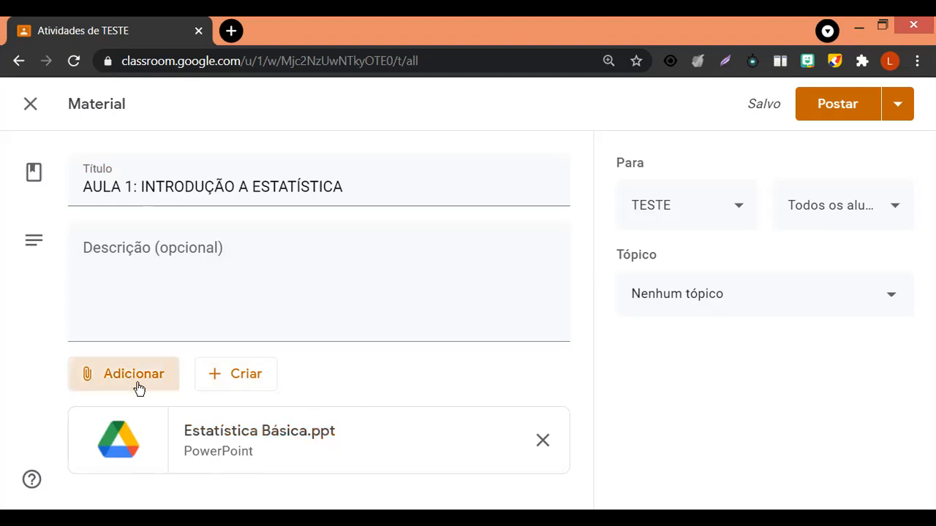
left_click(154, 477)
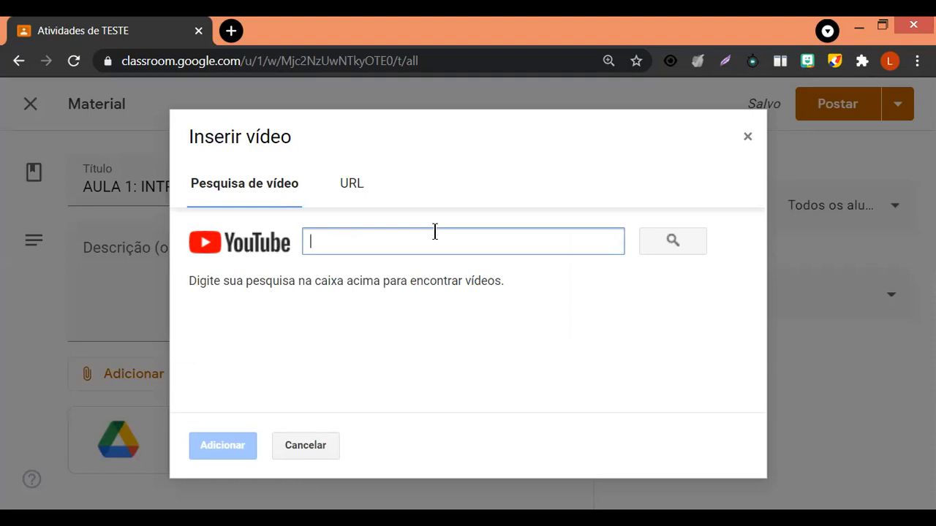
type("INTRO")
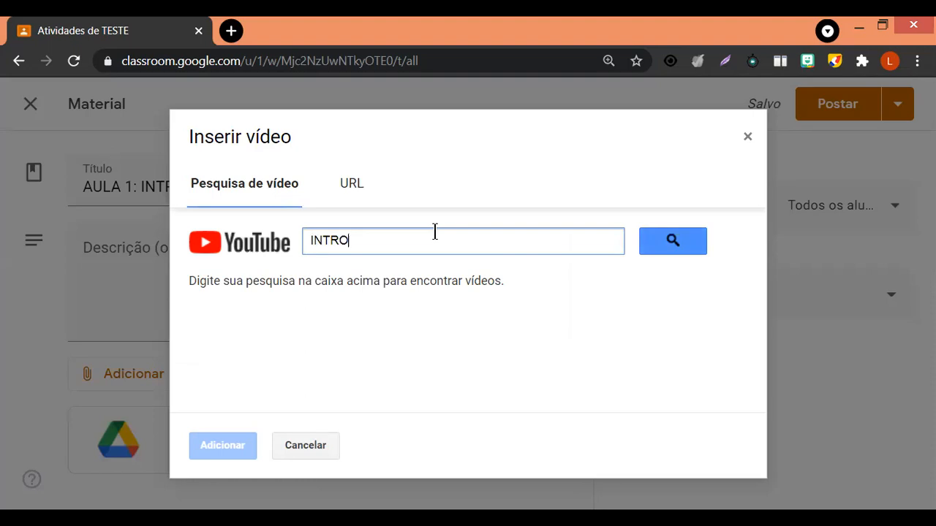
type("DUÇAO A ESTATI")
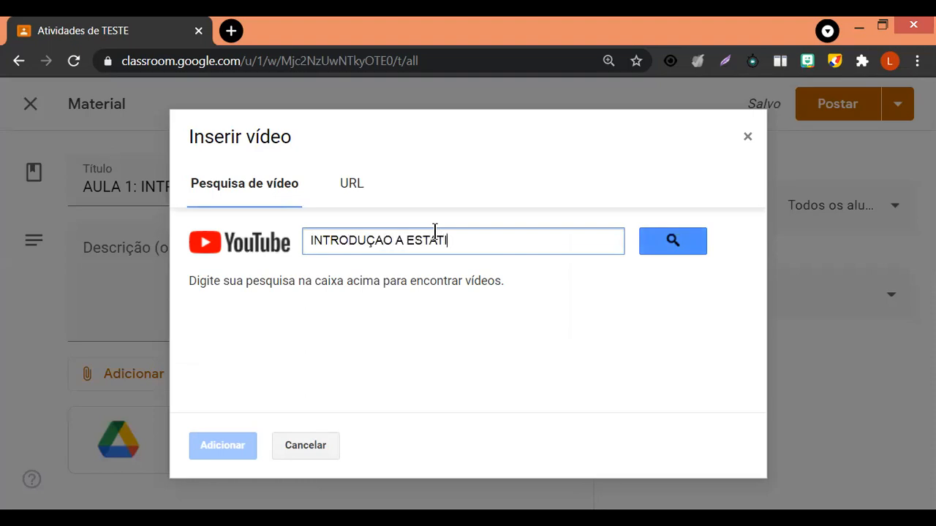
type("STICA")
left_click(672, 242)
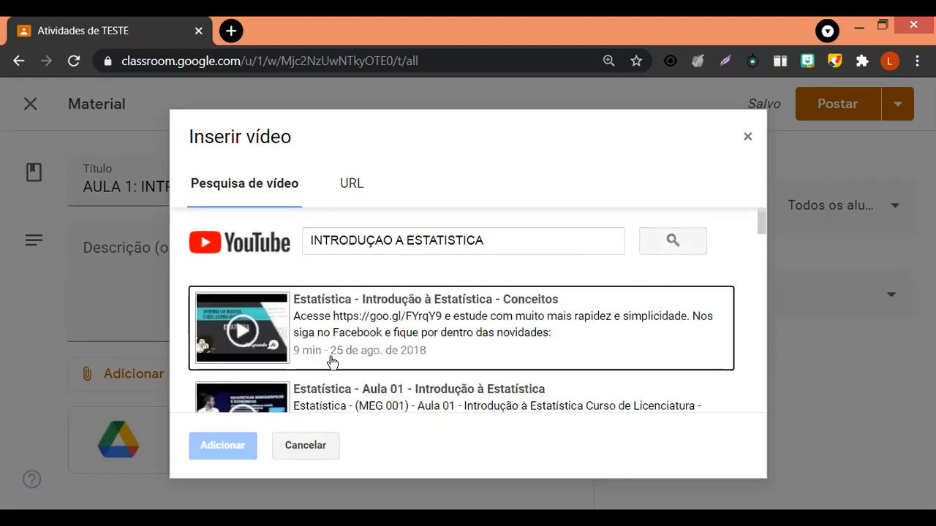
Step: Attach the YouTube video "Estatística - Introdução à Estatística - Conceitos" from the search results to the material
scroll(344, 366, "down", 2)
scroll(344, 366, "down", 2)
scroll(359, 344, "up", 3)
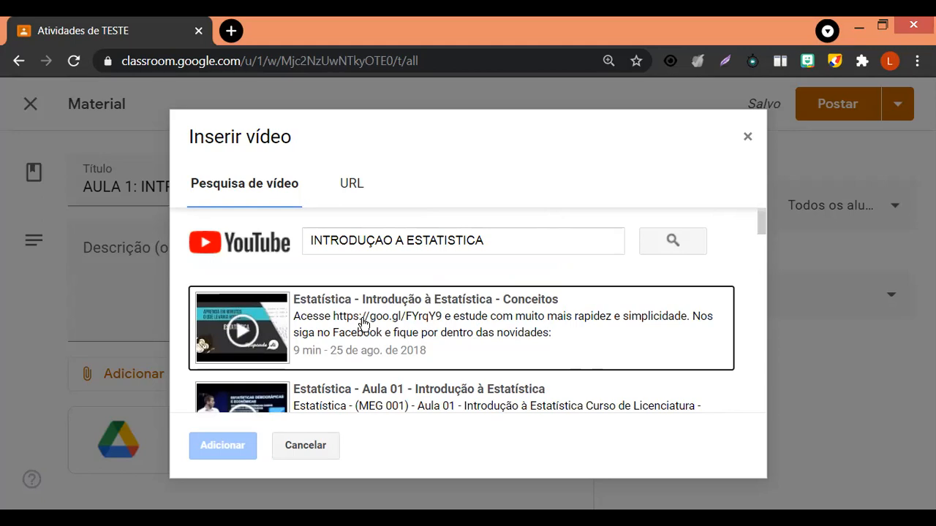
left_click(363, 322)
left_click(217, 445)
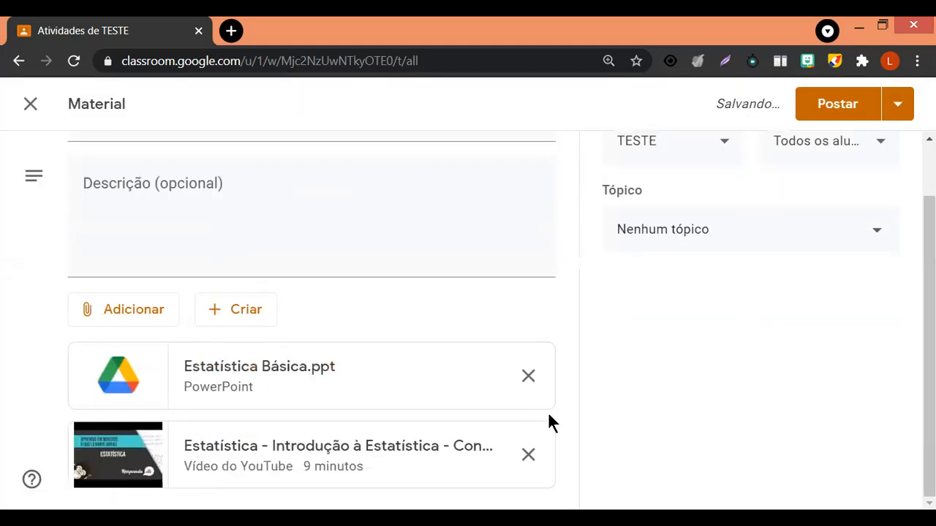
Step: Assign the material to the MATEMÁTICA topic
scroll(212, 223, "up", 1)
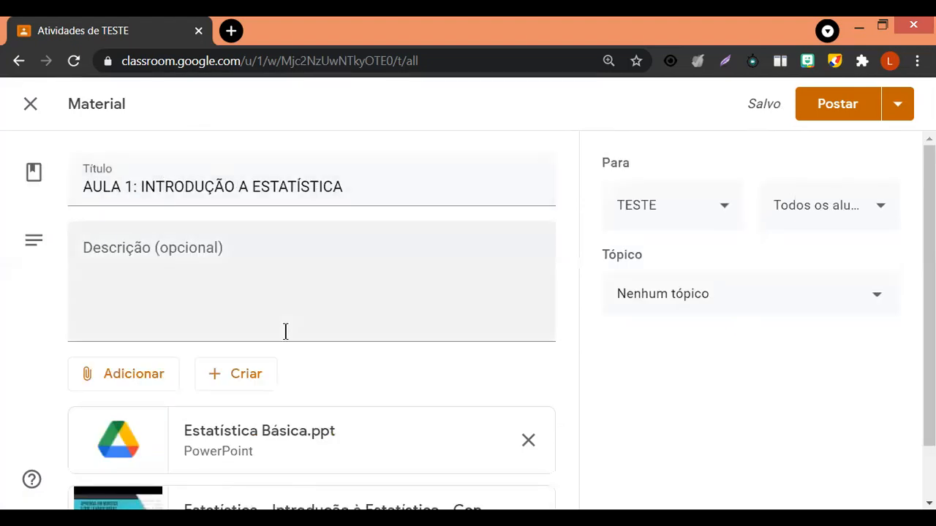
scroll(285, 330, "down", 1)
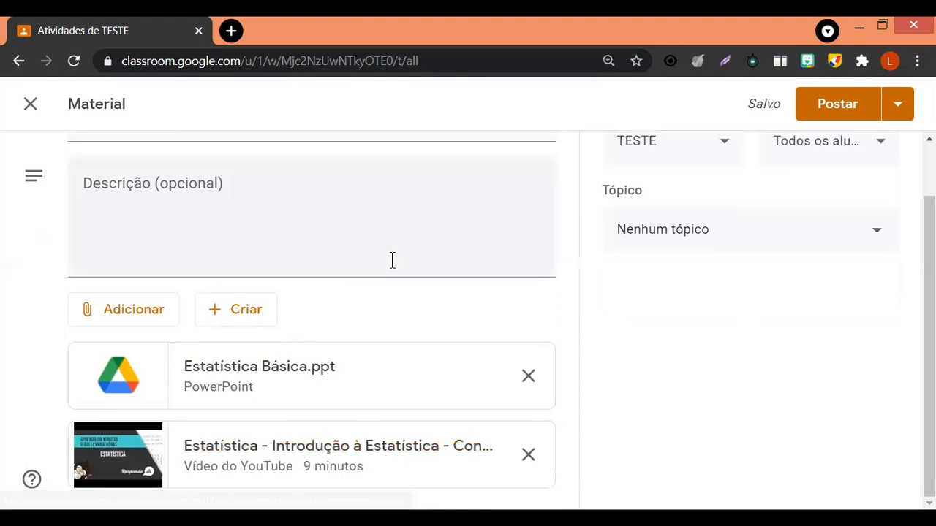
scroll(641, 285, "up", 2)
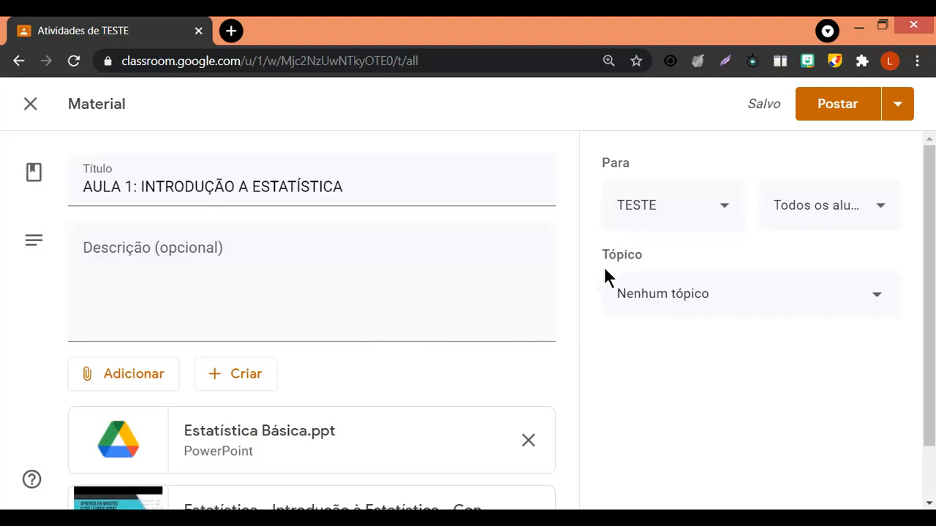
left_click(672, 297)
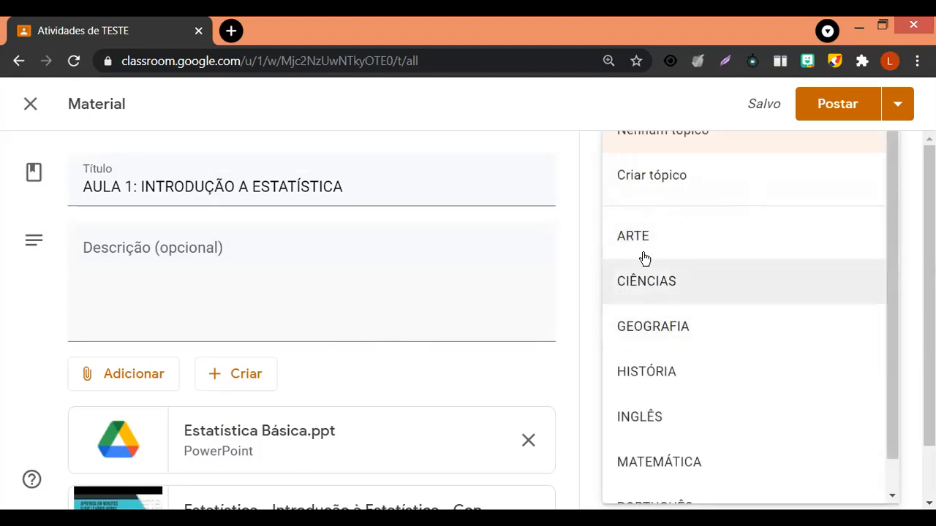
scroll(655, 282, "down", 1)
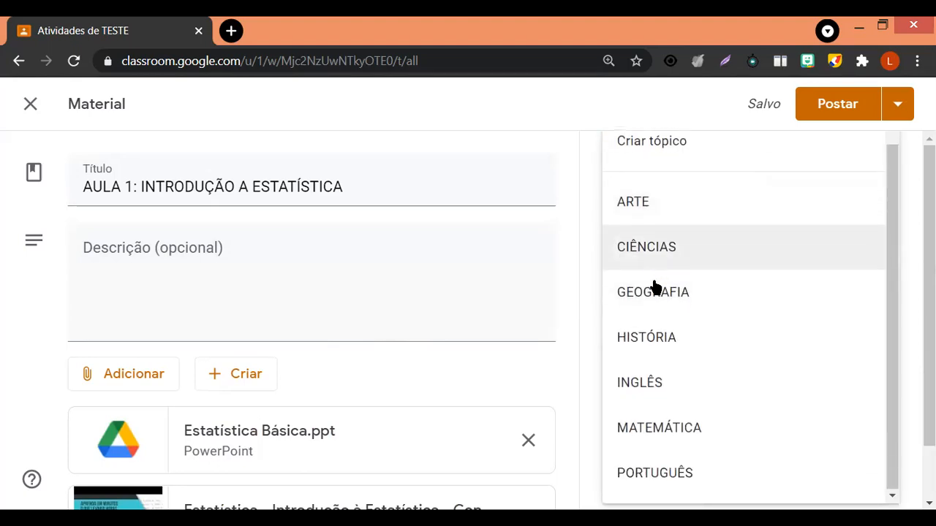
left_click(668, 434)
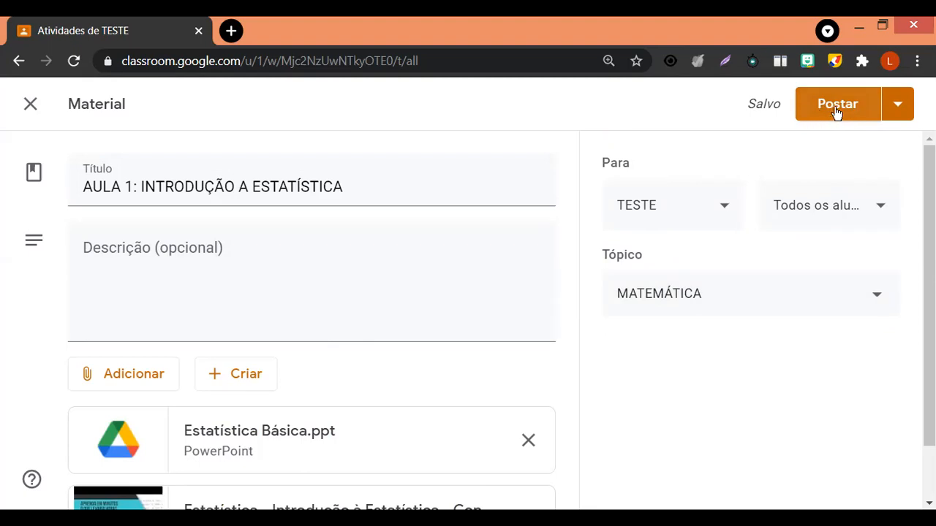
Step: Check the alternative posting options, then post the material to the class immediately
left_click(898, 110)
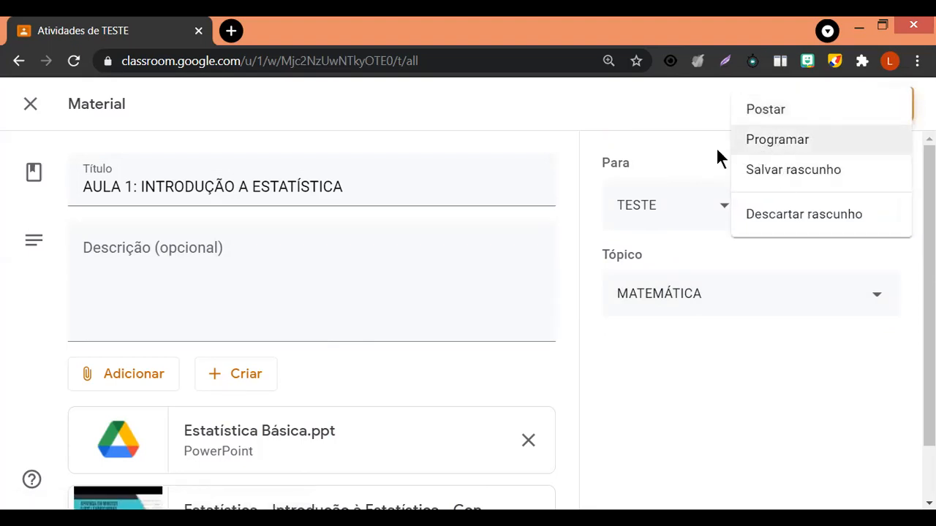
left_click(688, 111)
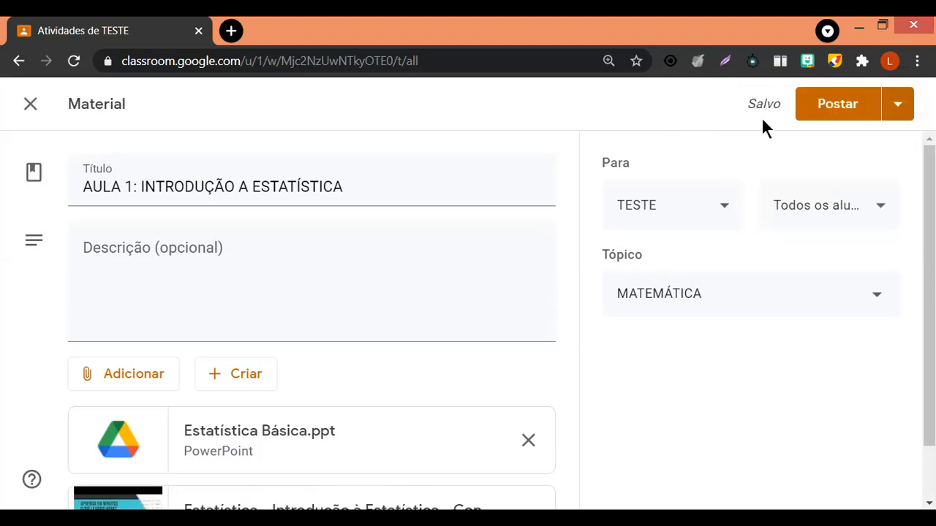
left_click(832, 110)
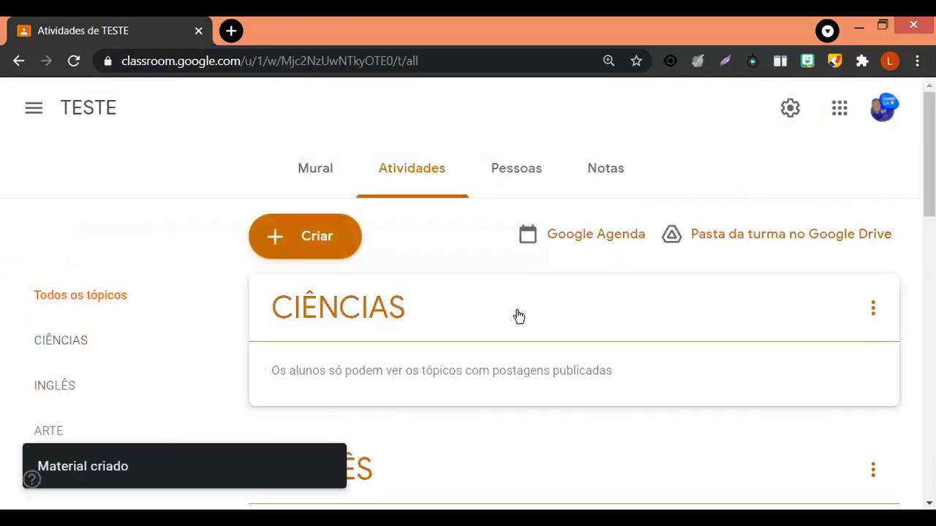
Step: Filter the class's activities by the MATEMÁTICA topic and examine the newly posted material with its attachments
scroll(468, 417, "down", 2)
scroll(486, 412, "down", 4)
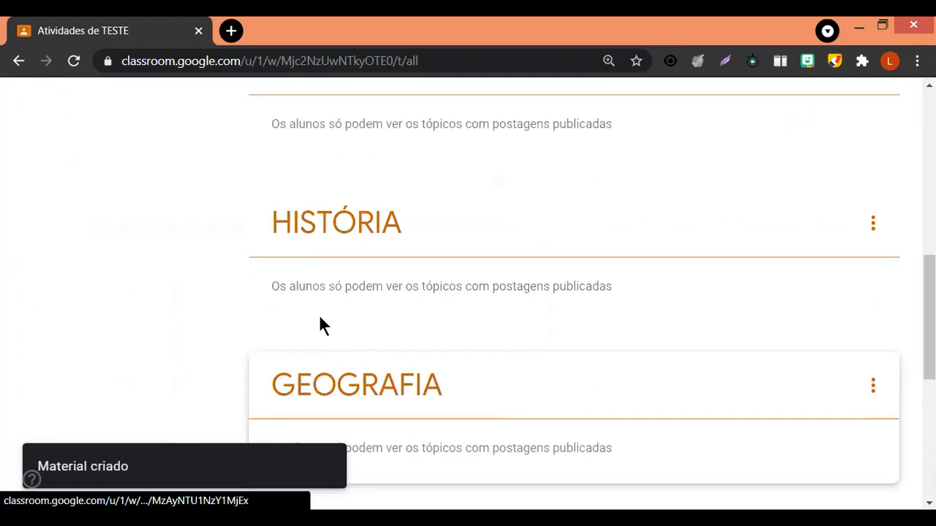
scroll(293, 325, "up", 6)
scroll(88, 329, "down", 2)
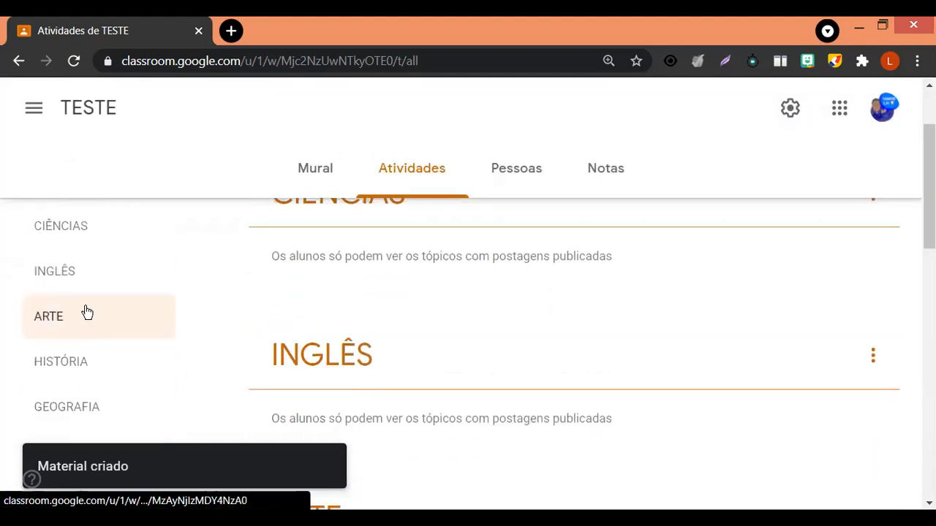
scroll(80, 300, "down", 3)
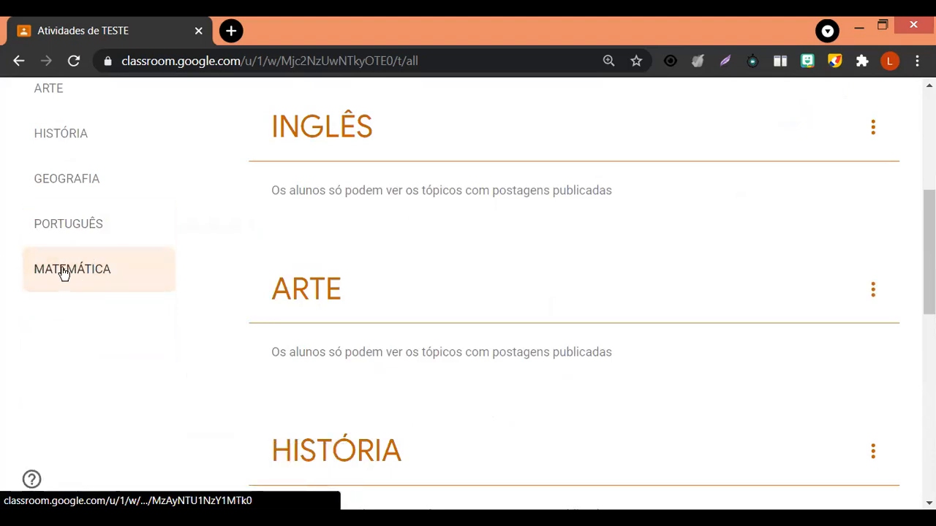
left_click(64, 271)
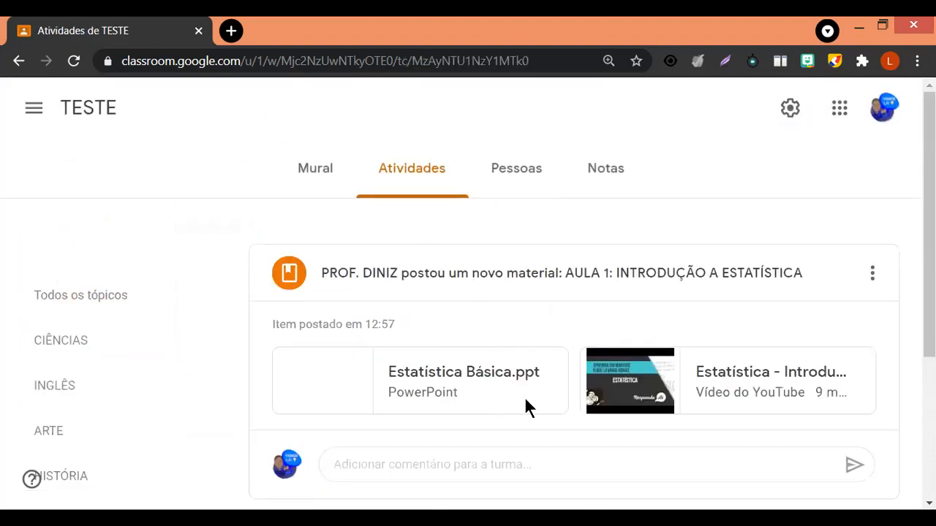
scroll(547, 335, "down", 3)
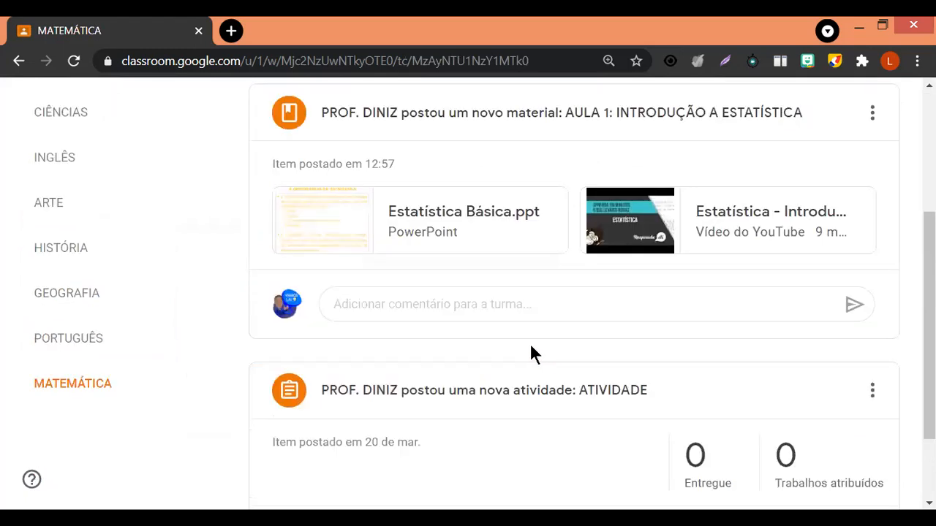
scroll(523, 355, "up", 2)
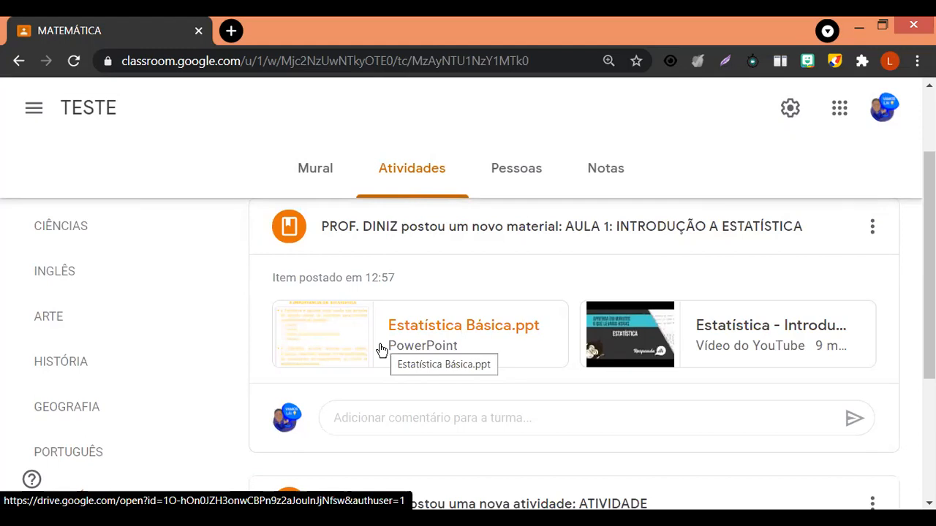
scroll(390, 341, "up", 1)
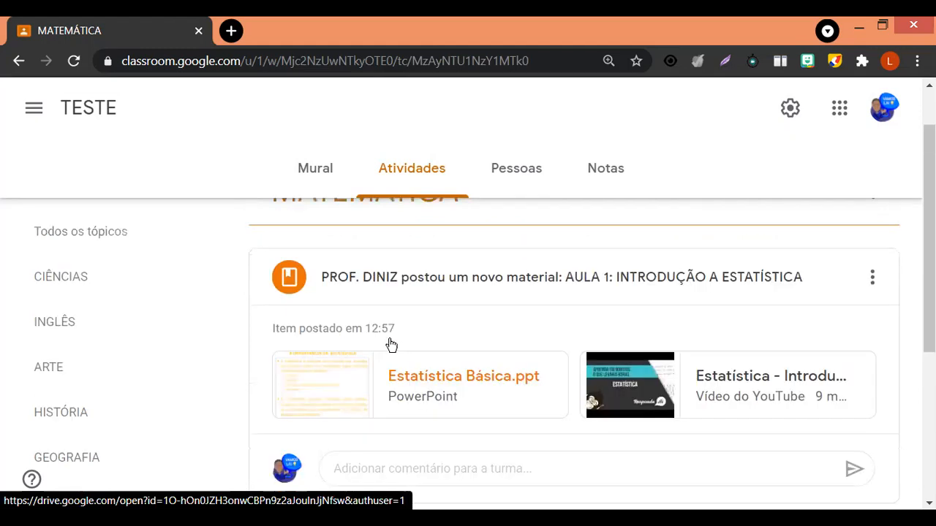
Step: Start a new assignment for the class titled "ATIVIDADE 1: INTRODUÇÃO A ESTATÍSTICA"
scroll(390, 344, "up", 1)
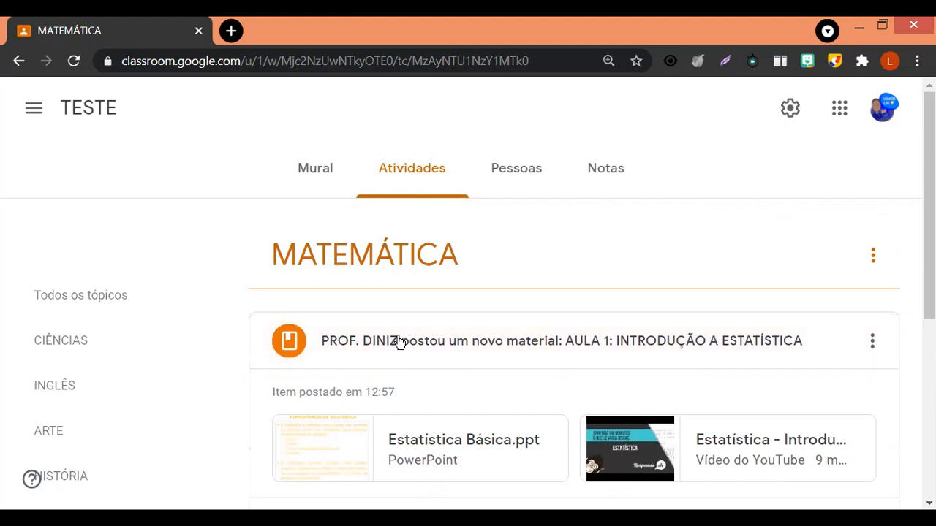
left_click(416, 188)
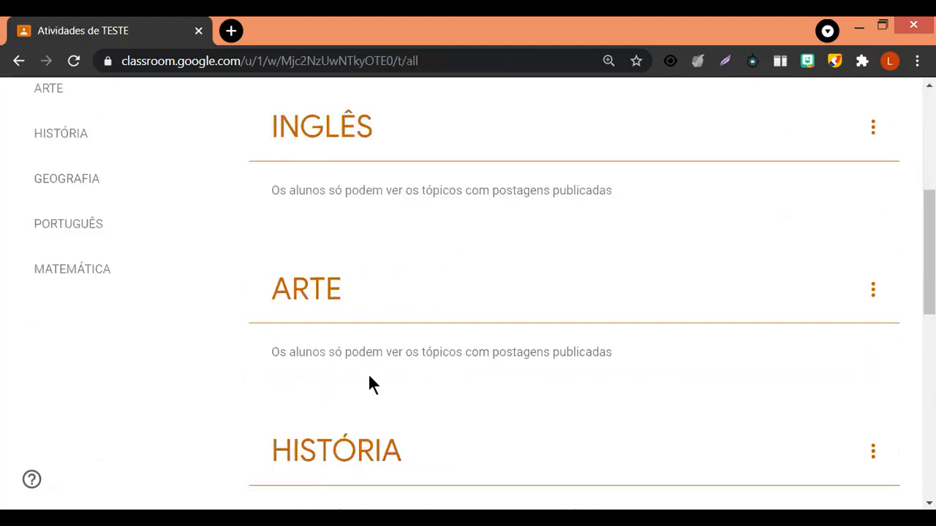
left_click(313, 253)
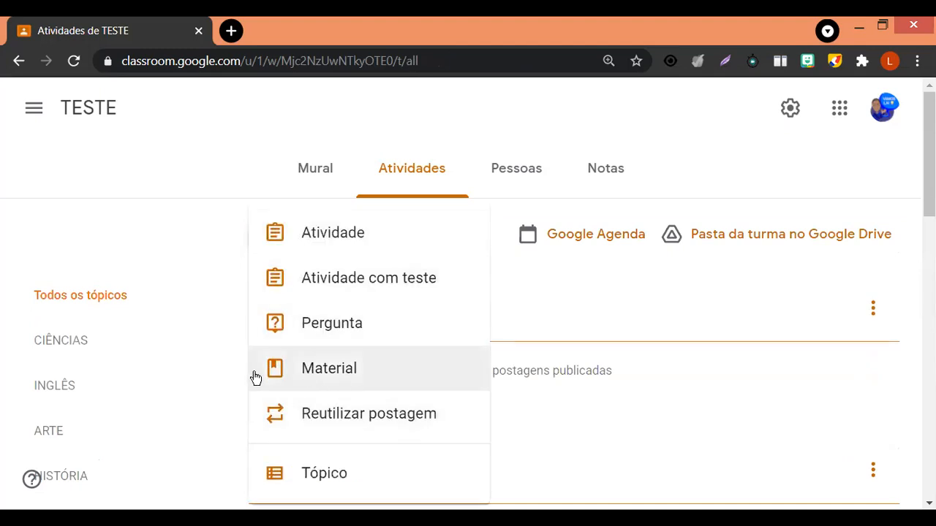
left_click(333, 240)
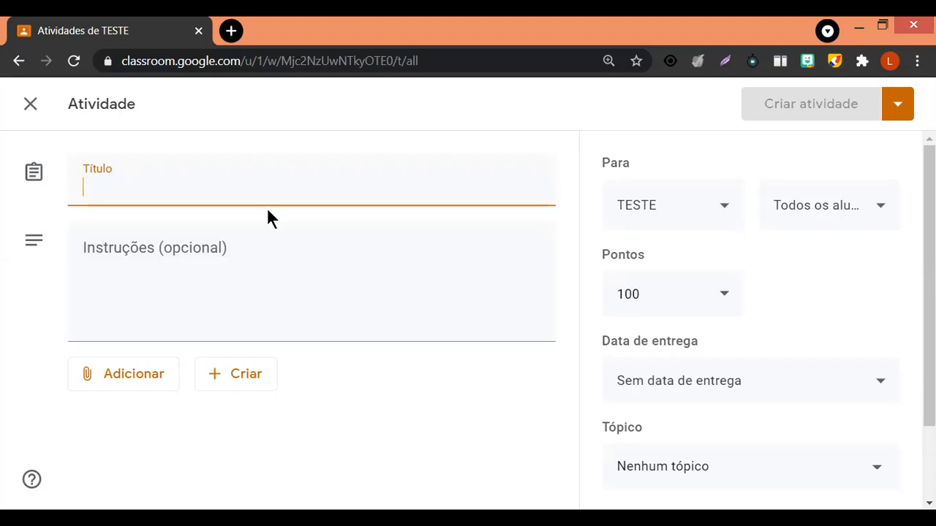
type("ATIVIDA")
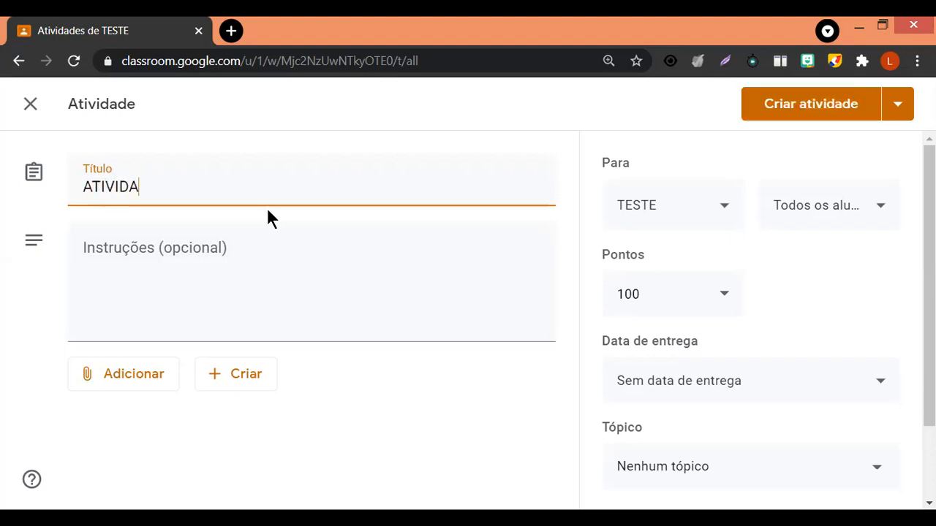
type("DE 1: ")
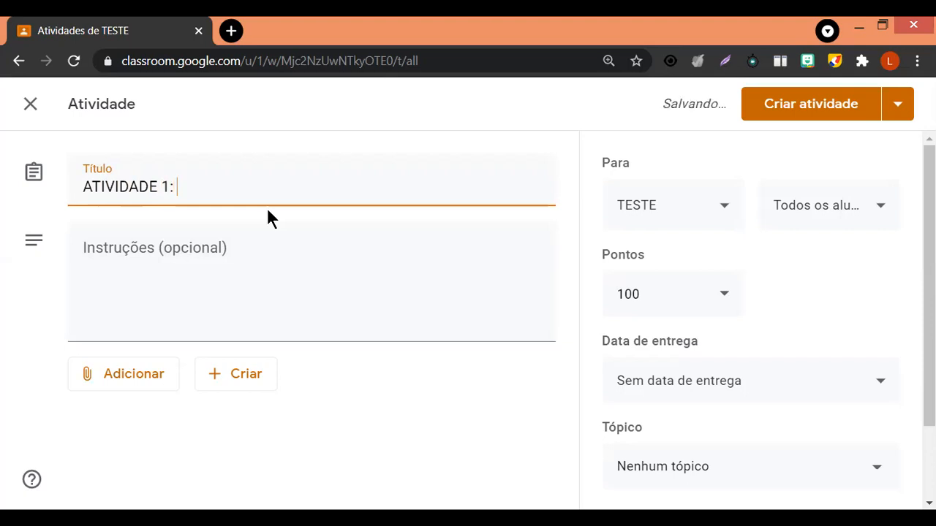
type("INTRODUA")
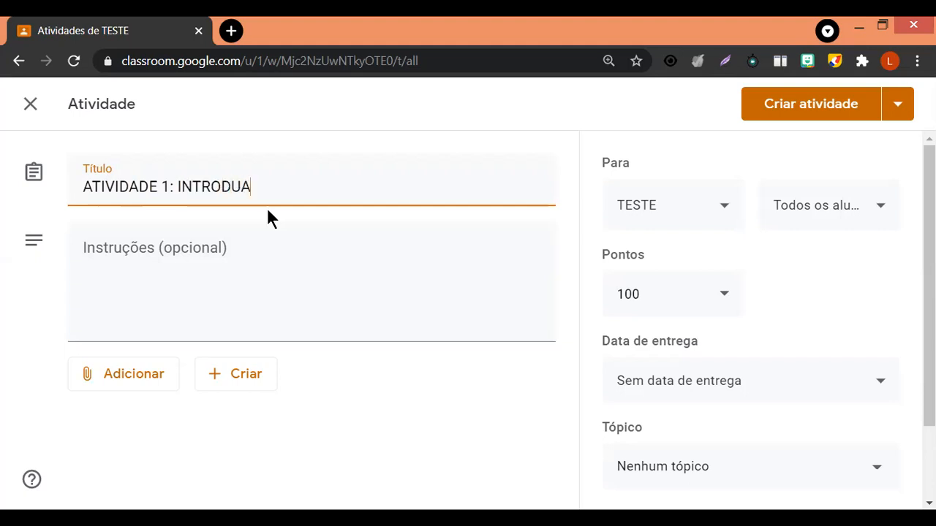
type("ÇÃO A ESTATI")
key("BackSpace")
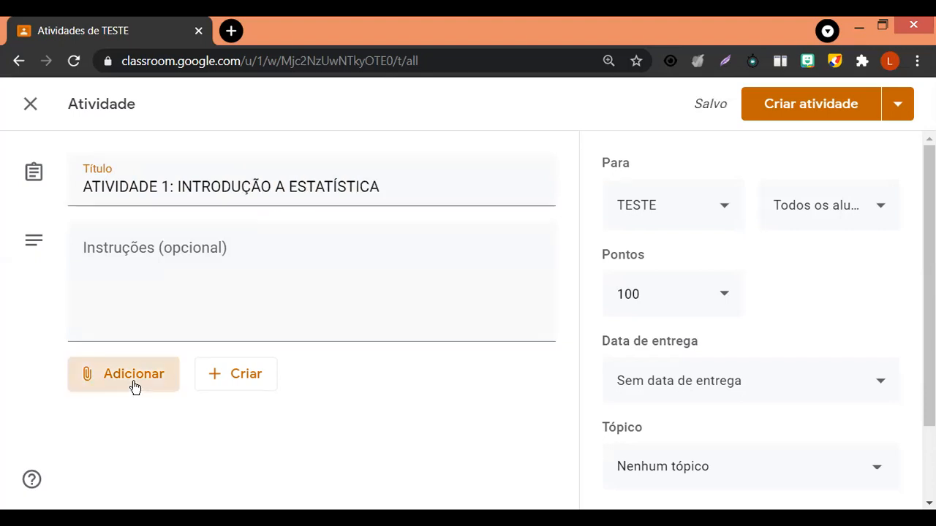
Step: Upload the image r1 from the computer's RESOLUCAO folder as an attachment to the assignment
left_click(134, 386)
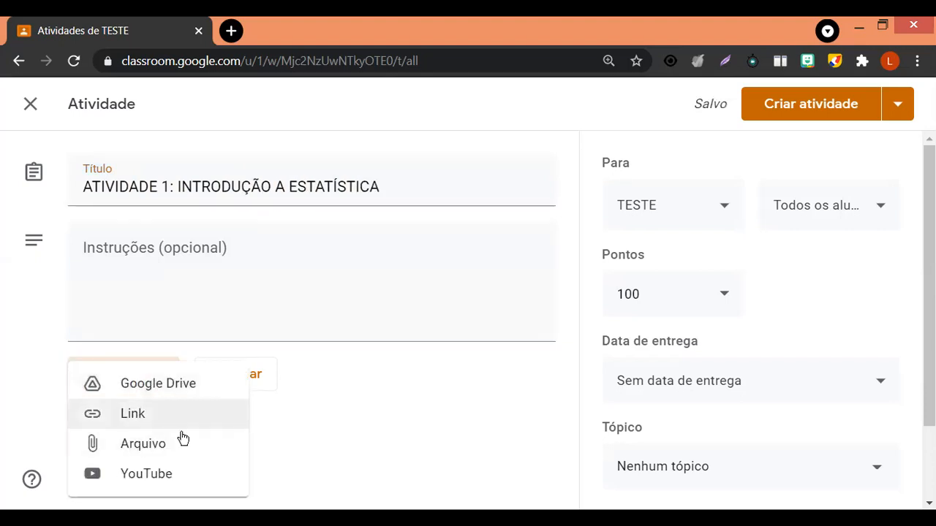
left_click(135, 452)
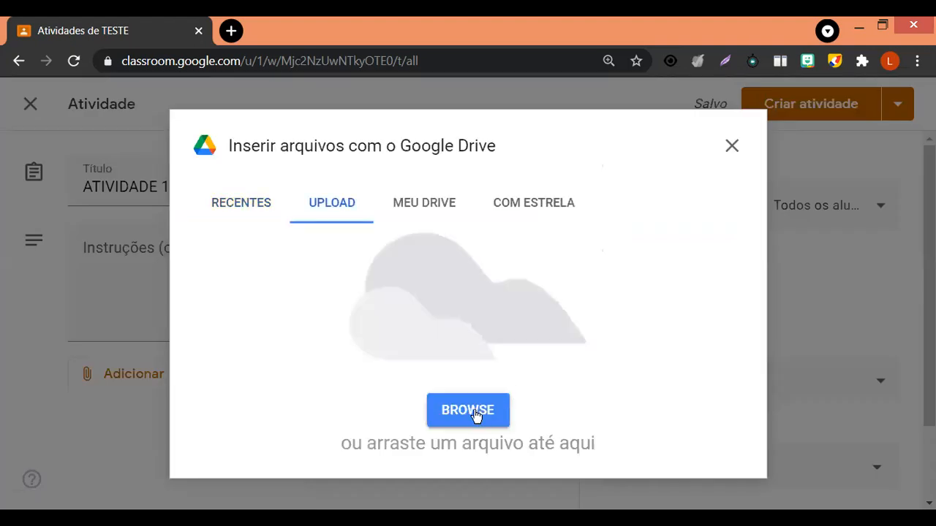
left_click(475, 416)
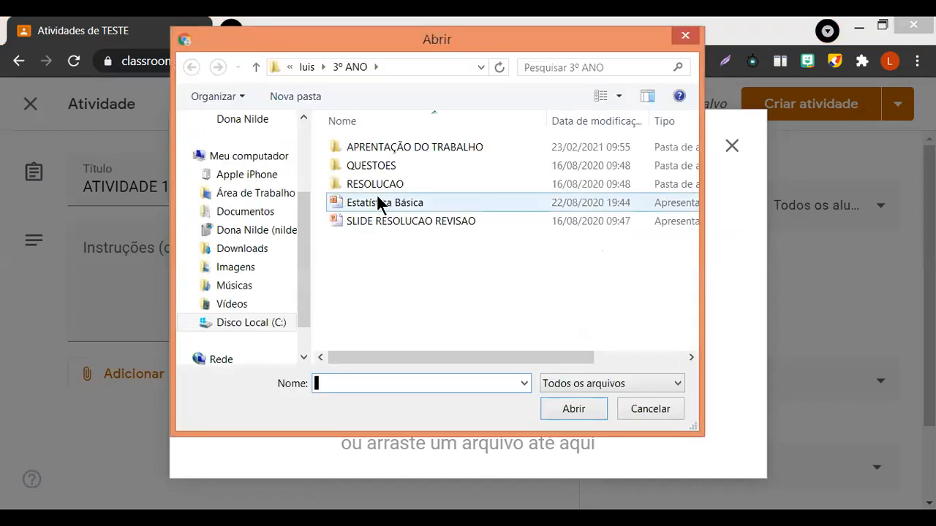
double_click(388, 182)
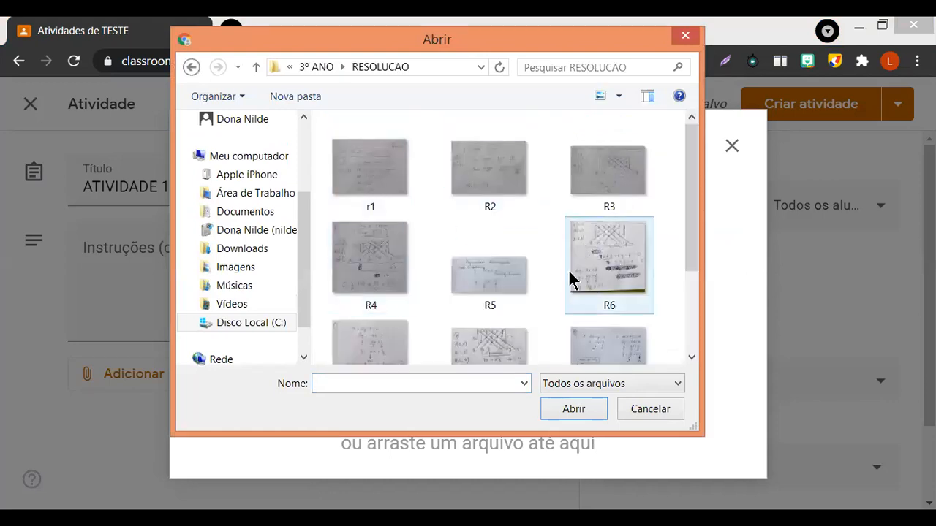
left_click(391, 182)
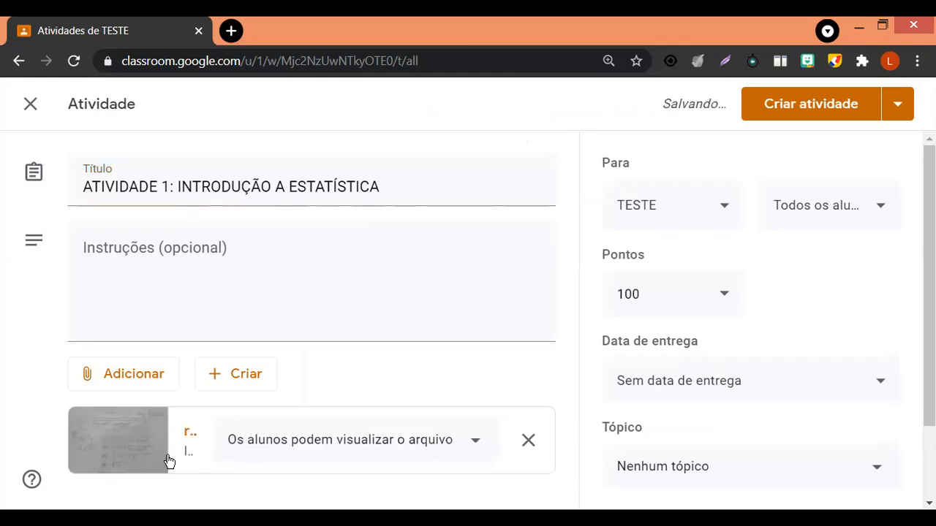
Step: Check the student access options for the attached image and choose "Os alunos podem visualizar o arquivo"
scroll(286, 376, "down", 2)
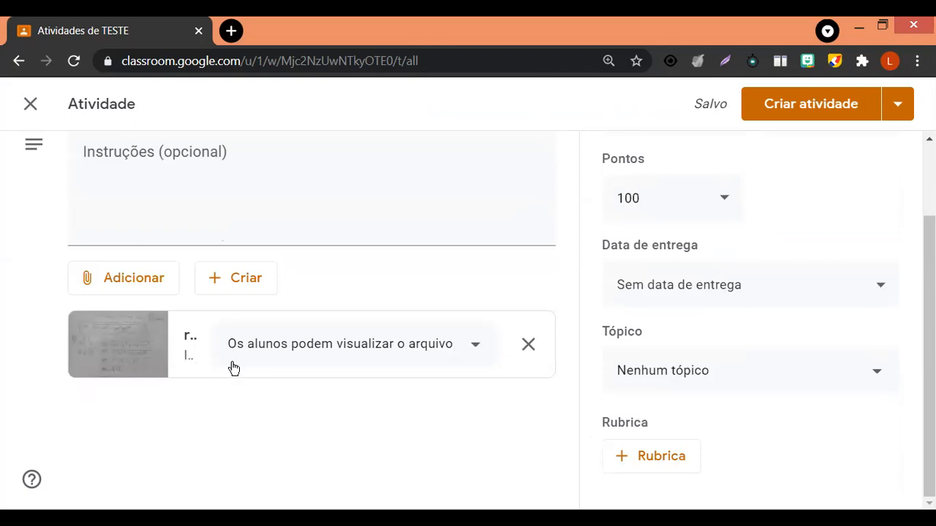
left_click(476, 349)
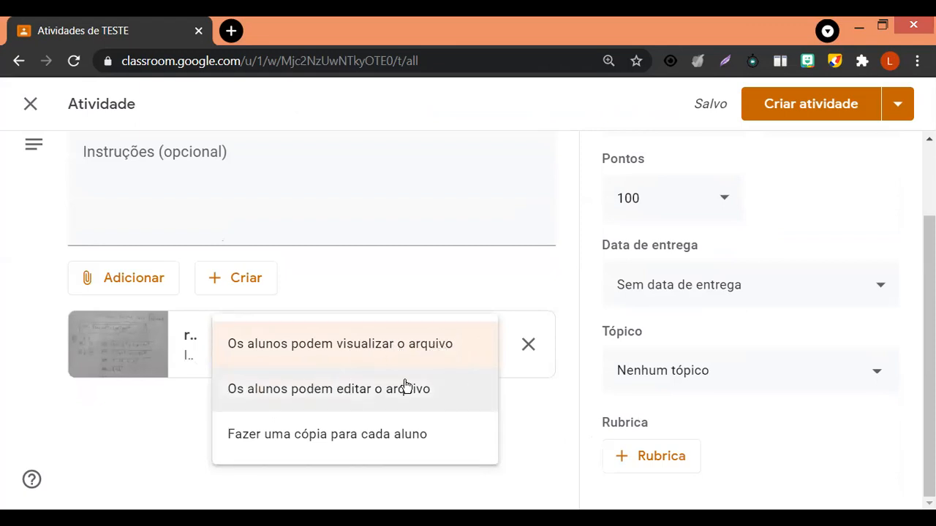
left_click(351, 347)
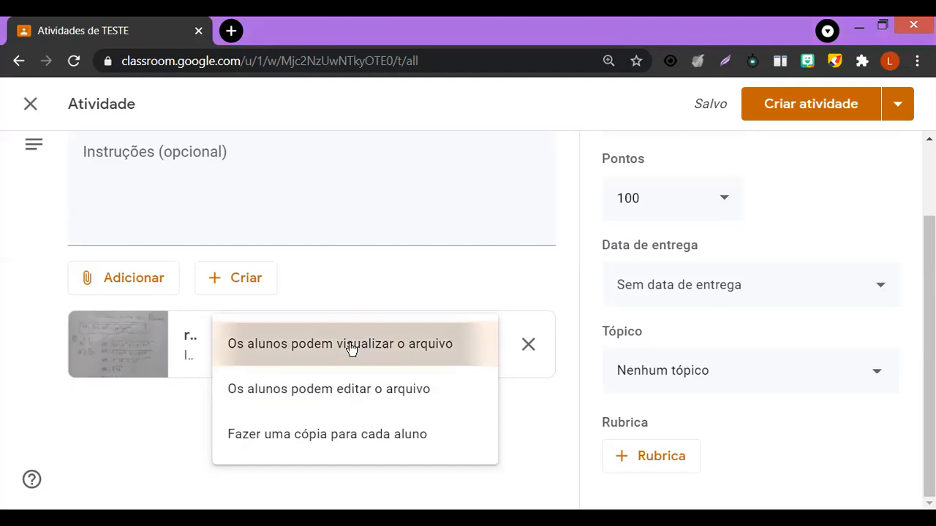
Step: Try a score of 10 points for the assignment, then make it ungraded with "Sem nota"
left_click(661, 193)
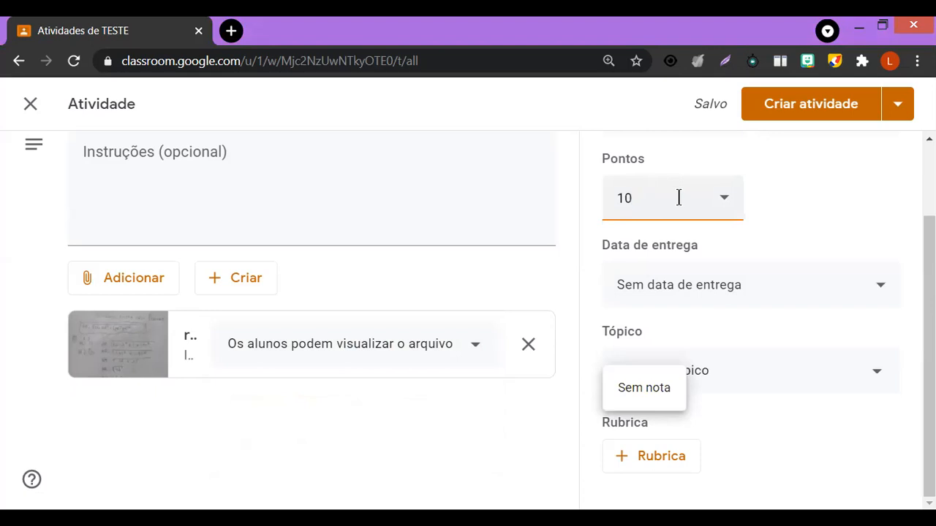
left_click(727, 201)
left_click(727, 201)
left_click(721, 201)
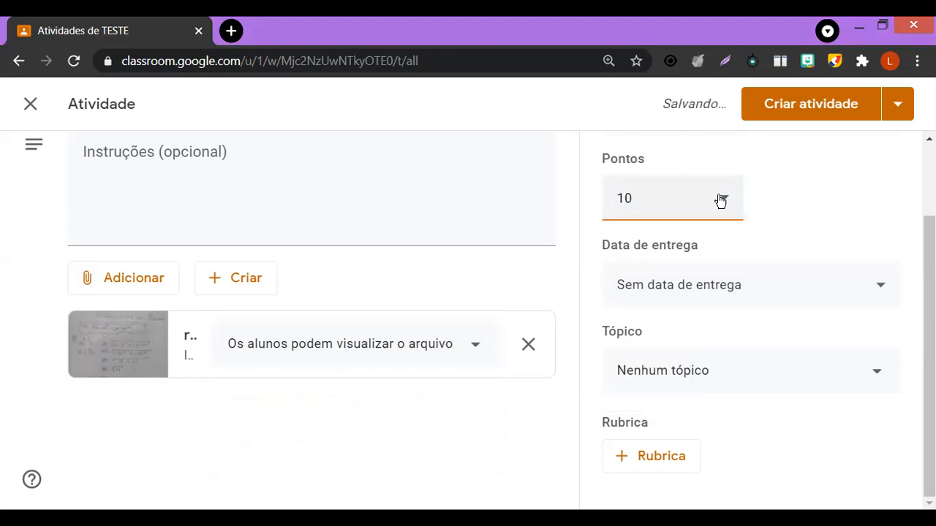
left_click(721, 199)
left_click(650, 389)
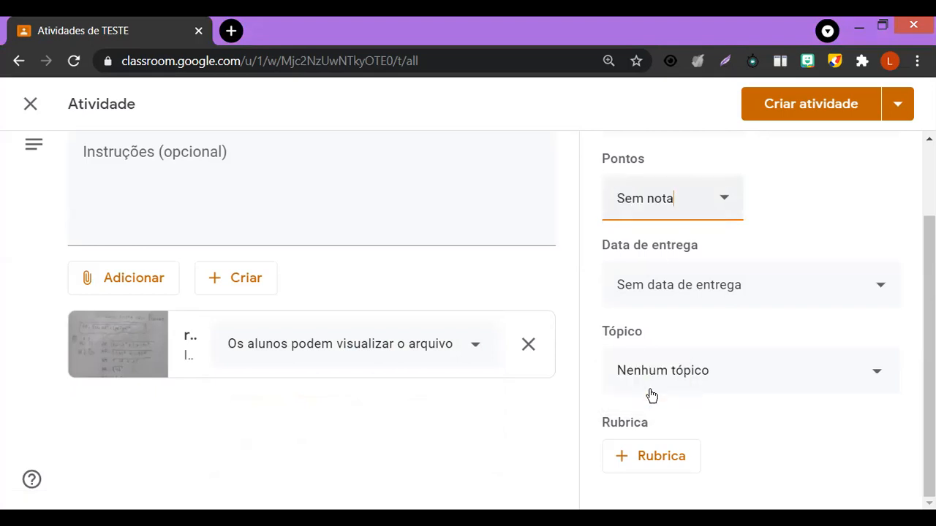
Step: Set the assignment's due date to 23 March 2021, leaving the optional time blank
left_click(658, 288)
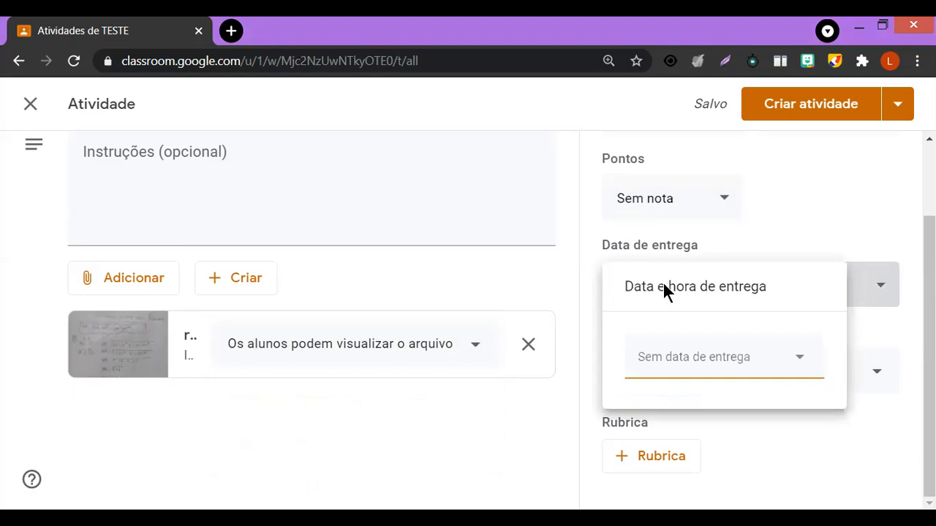
left_click(680, 356)
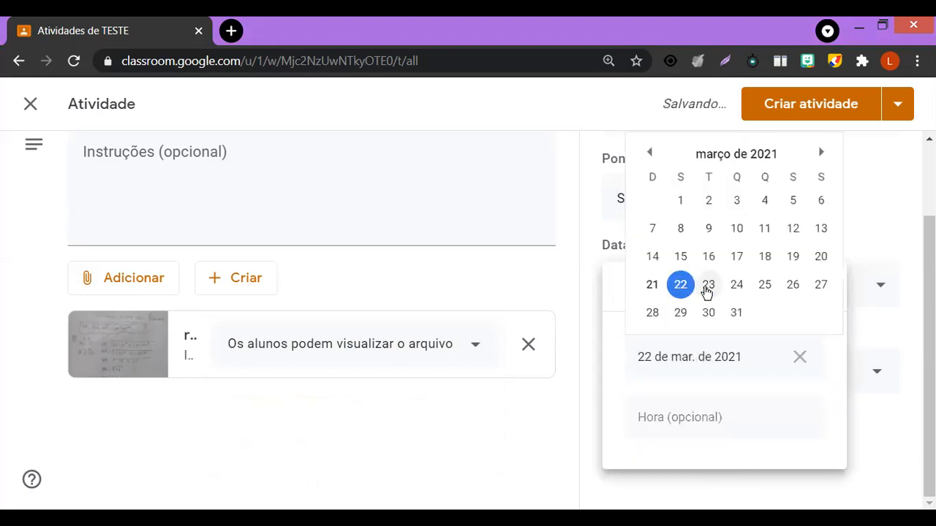
left_click(707, 287)
left_click(520, 428)
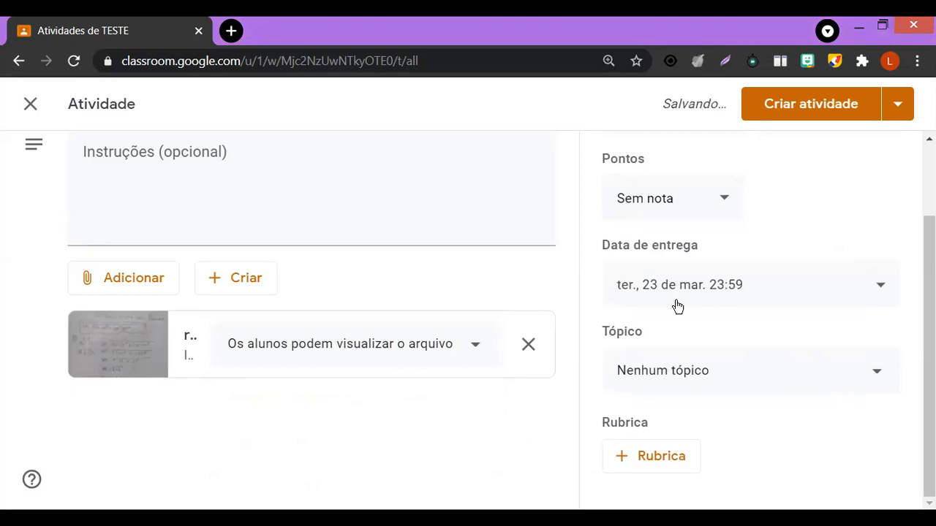
Step: Assign the activity to the MATEMÁTICA topic and post it to the class
left_click(650, 373)
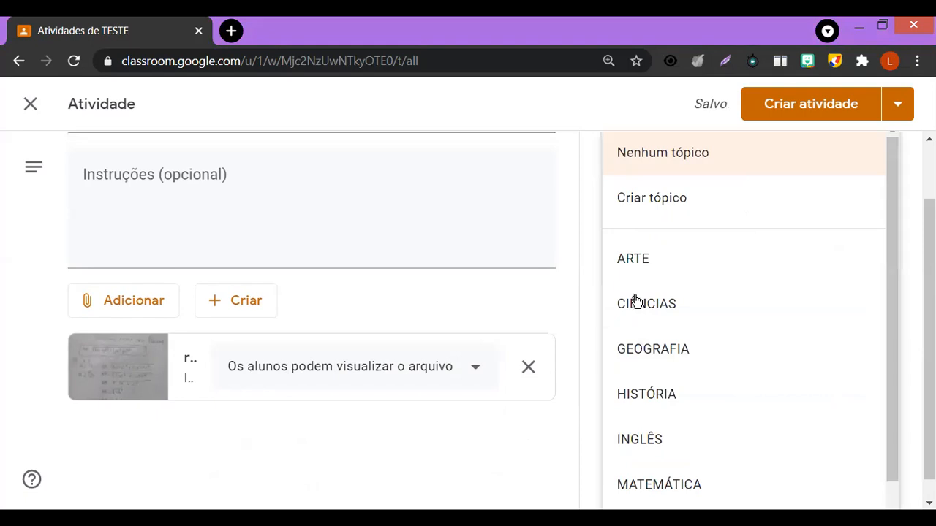
scroll(643, 286, "down", 1)
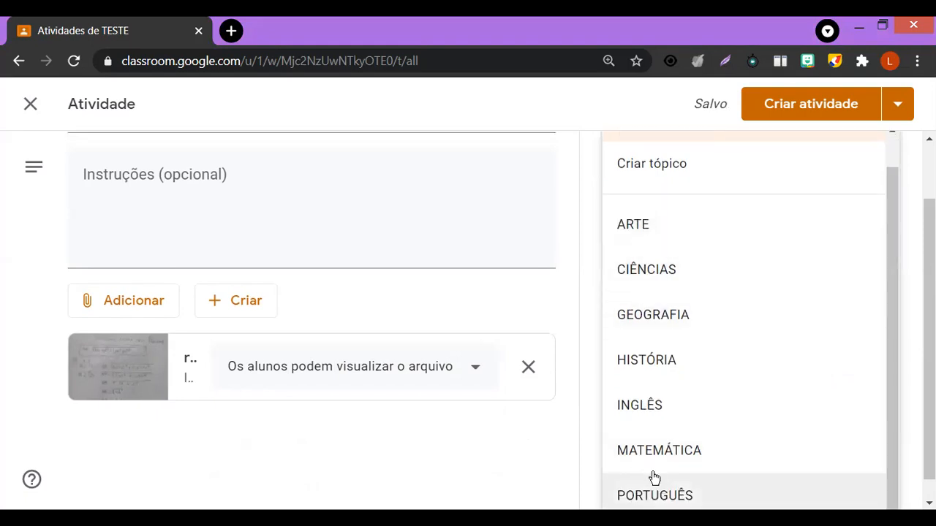
left_click(675, 453)
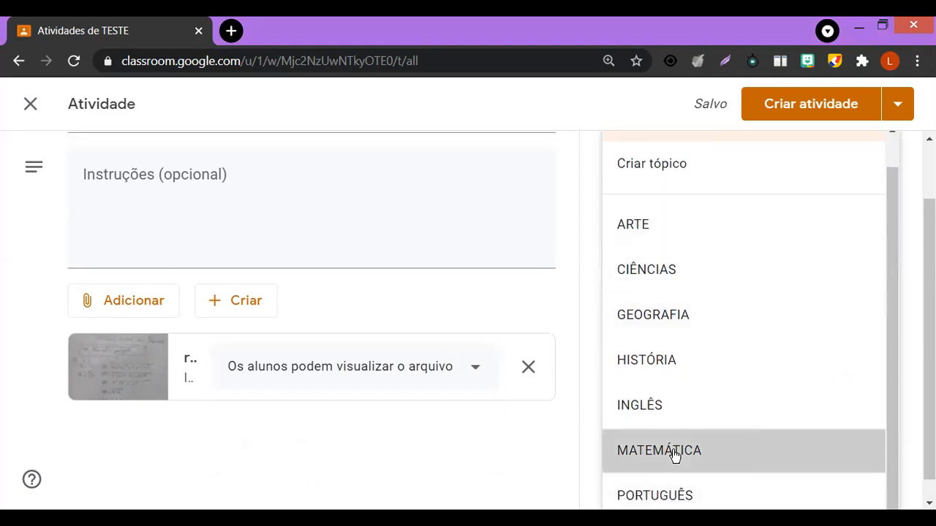
left_click(836, 104)
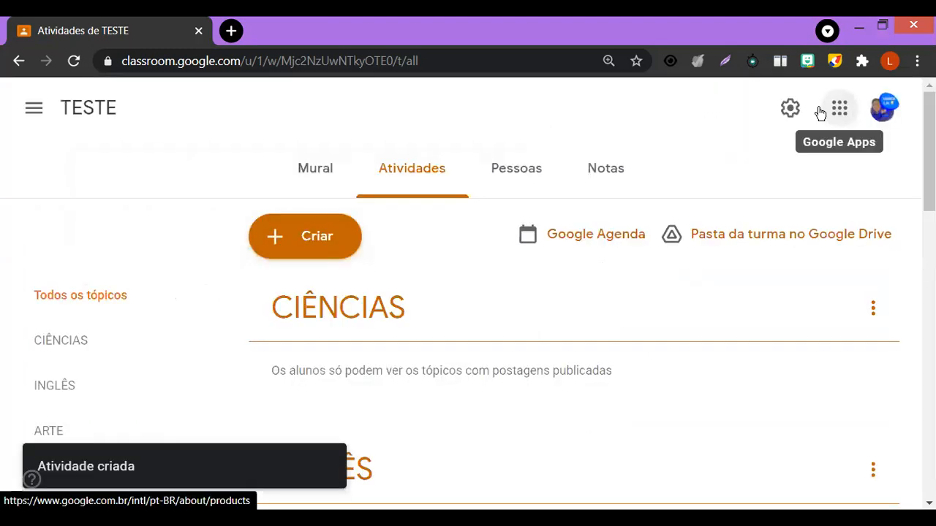
Step: Filter the class's activities by the MATEMÁTICA topic and examine the new assignment's due date and attachment alongside the earlier lesson material
scroll(82, 375, "down", 2)
scroll(65, 280, "down", 3)
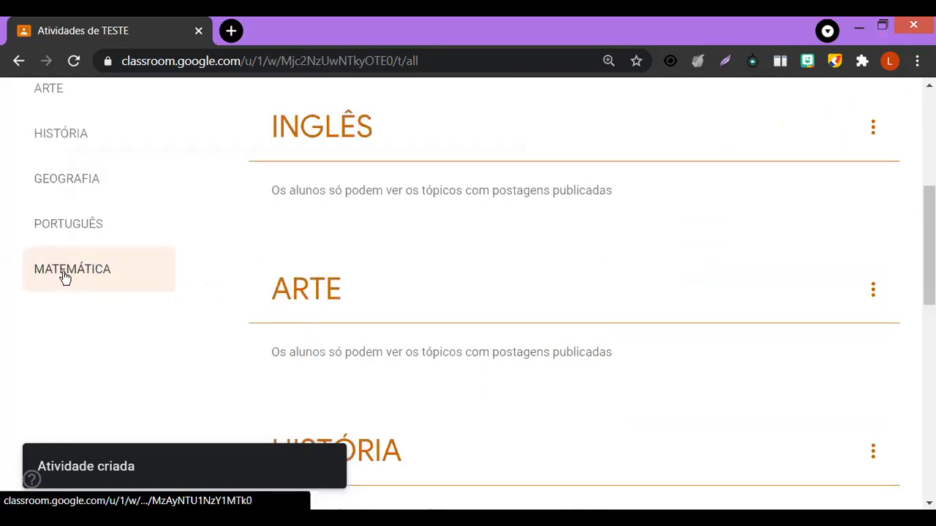
left_click(65, 276)
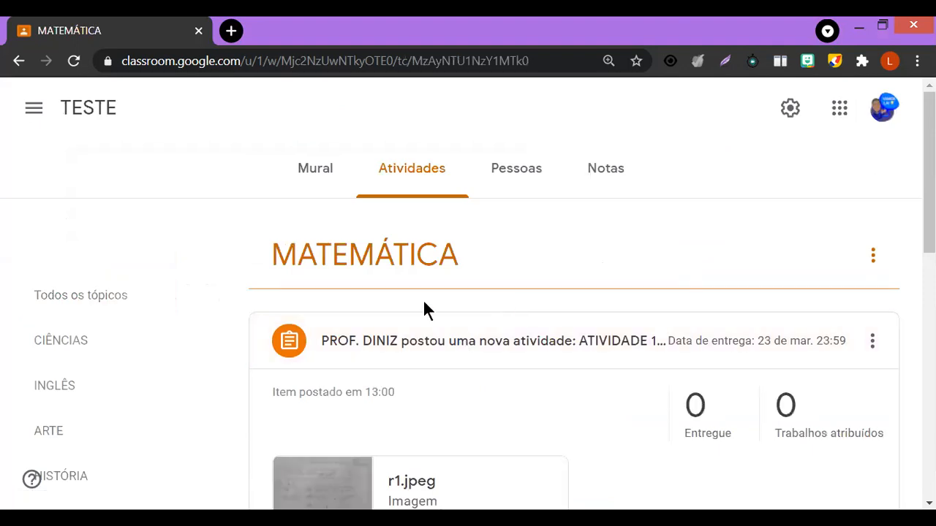
scroll(426, 366, "down", 3)
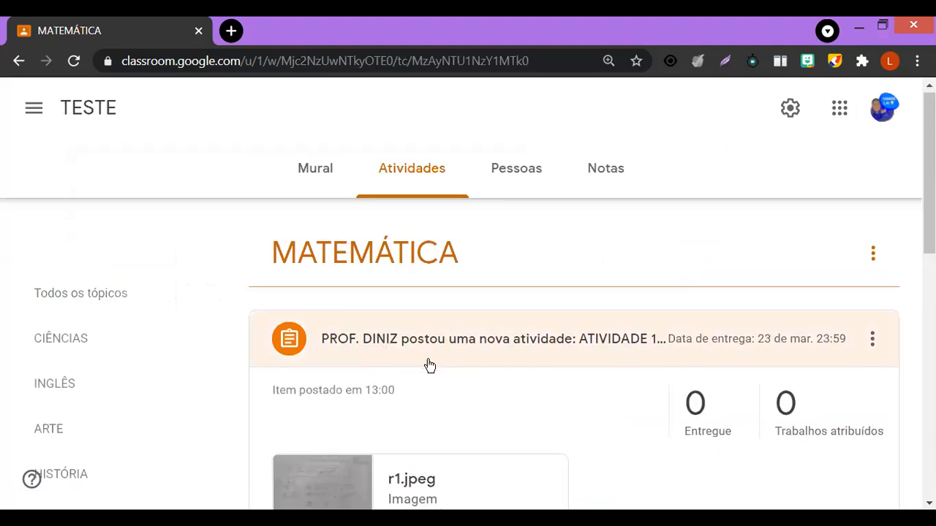
scroll(407, 409, "down", 3)
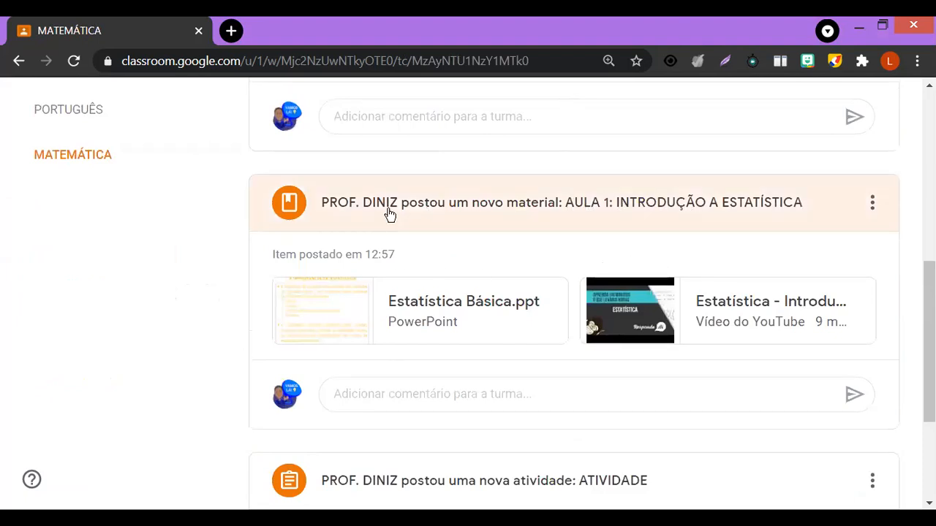
left_click(430, 276)
scroll(686, 245, "up", 2)
scroll(468, 304, "up", 2)
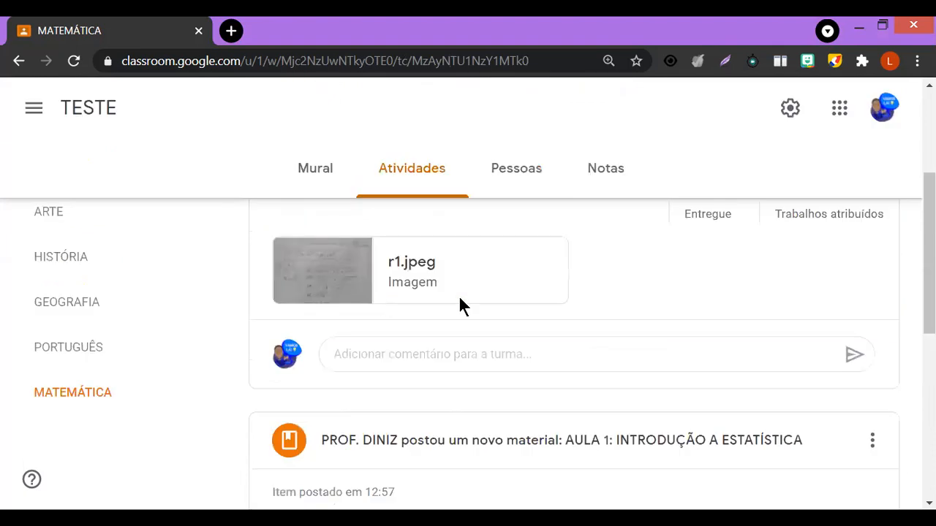
scroll(439, 267, "up", 2)
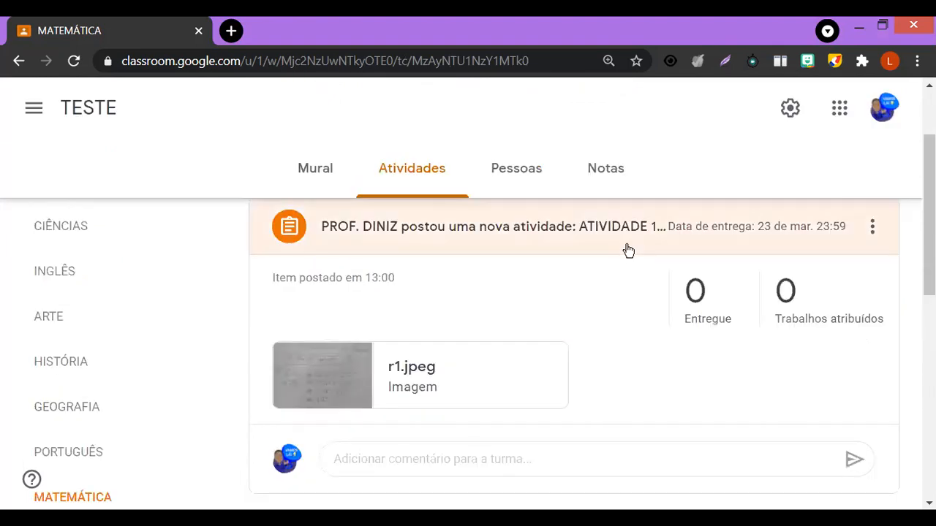
scroll(644, 402, "down", 3)
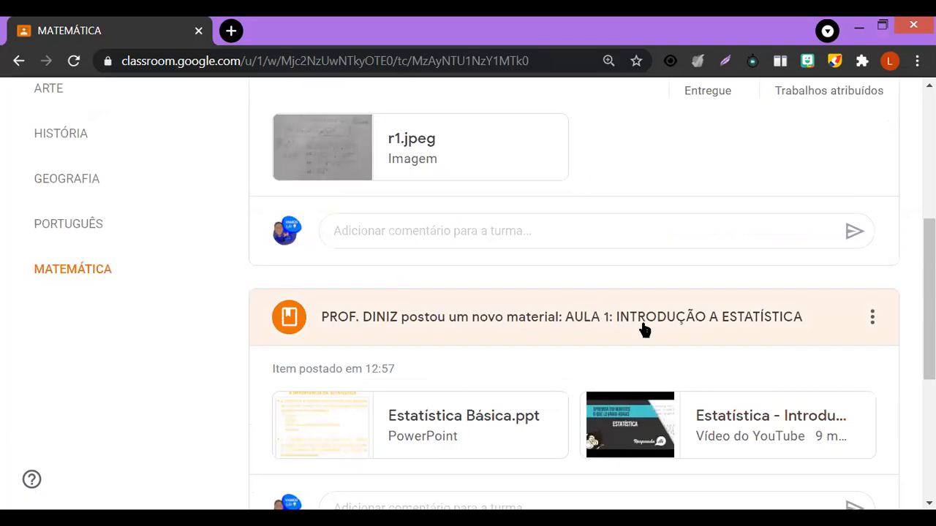
scroll(608, 338, "up", 5)
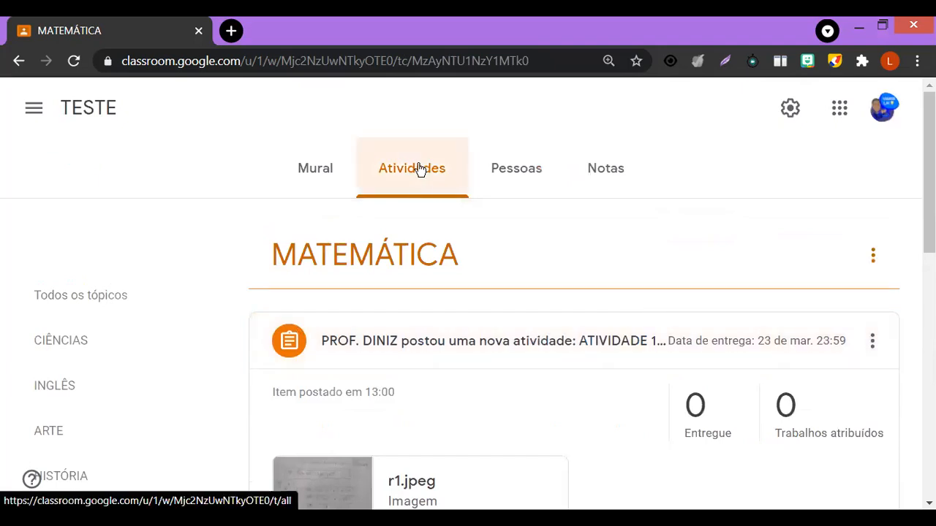
scroll(139, 369, "down", 2)
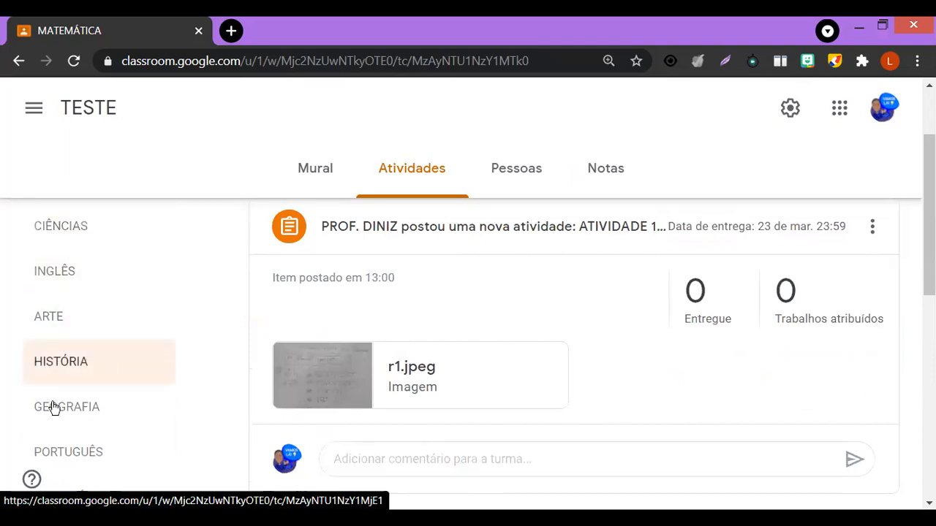
Step: Check the MATEMÁTICA topic's posts once more and return to the list of all the class's topics
scroll(86, 392, "down", 3)
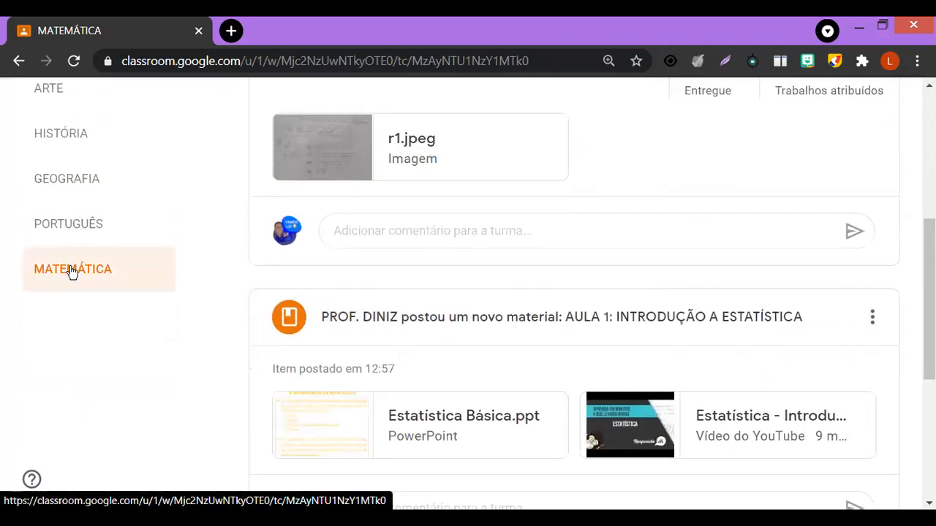
left_click(74, 271)
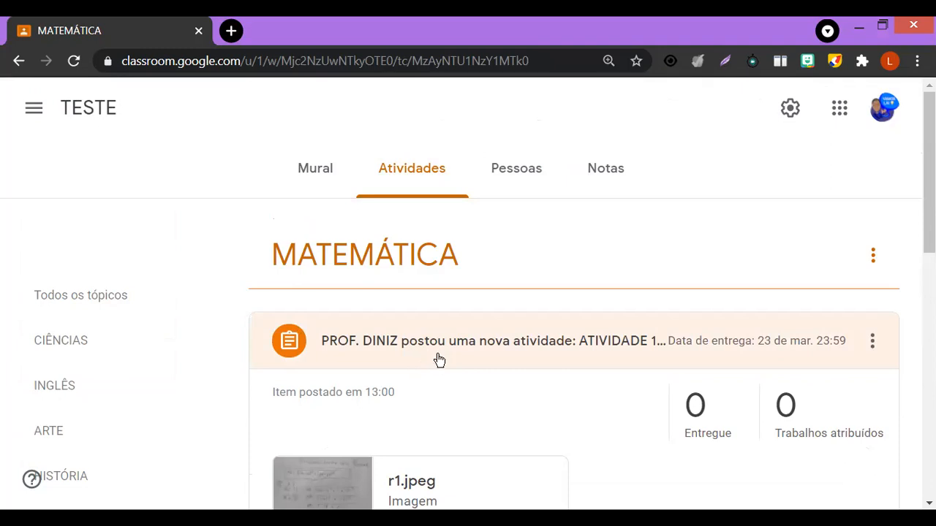
left_click(413, 172)
scroll(381, 307, "up", 5)
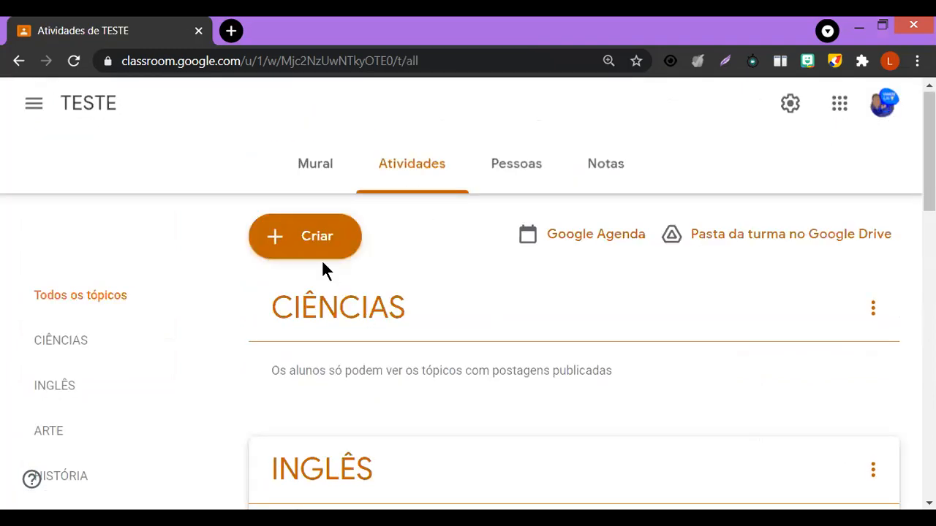
Step: Create a new class material titled "AULA 1: PRONOMES"
left_click(311, 245)
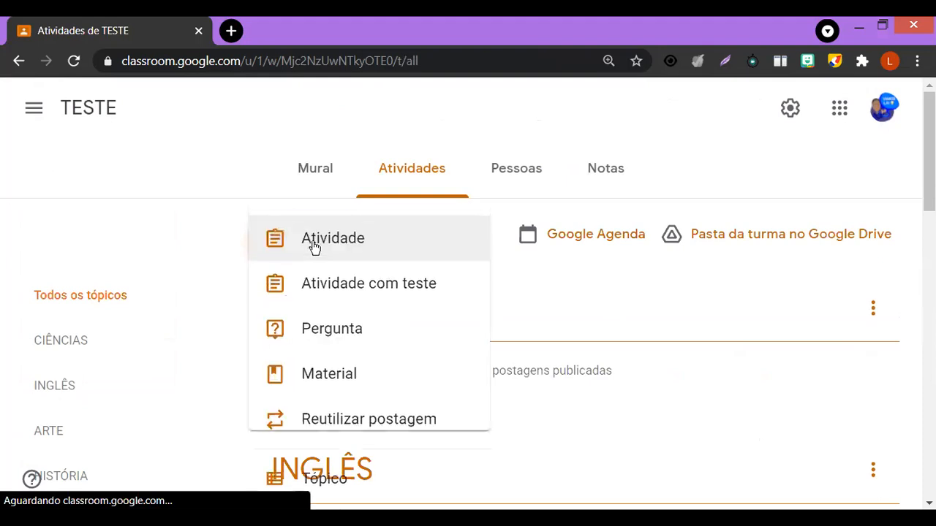
left_click(338, 382)
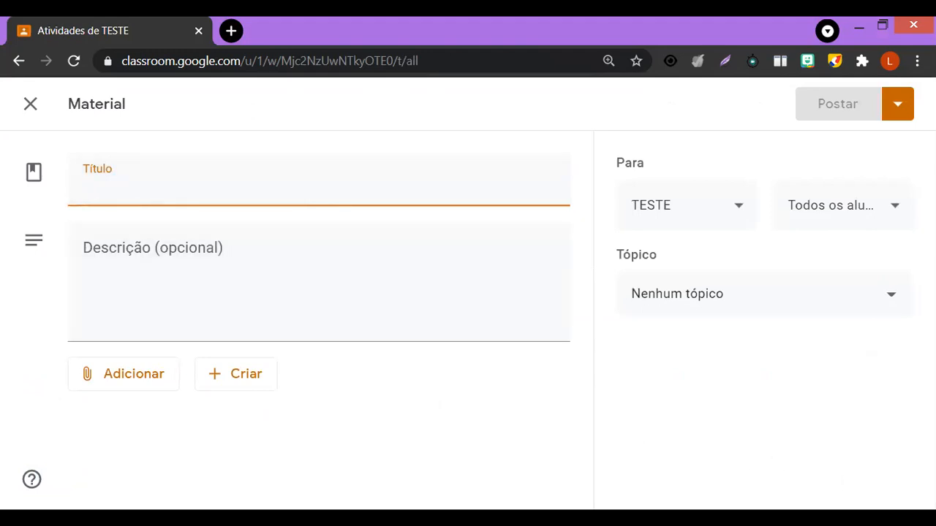
type("AULA 1")
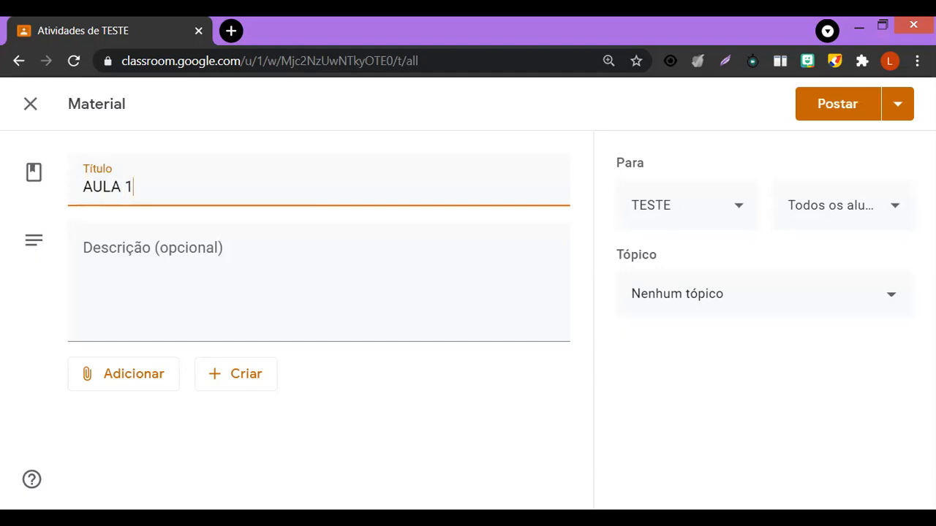
type(": PROMNOMES")
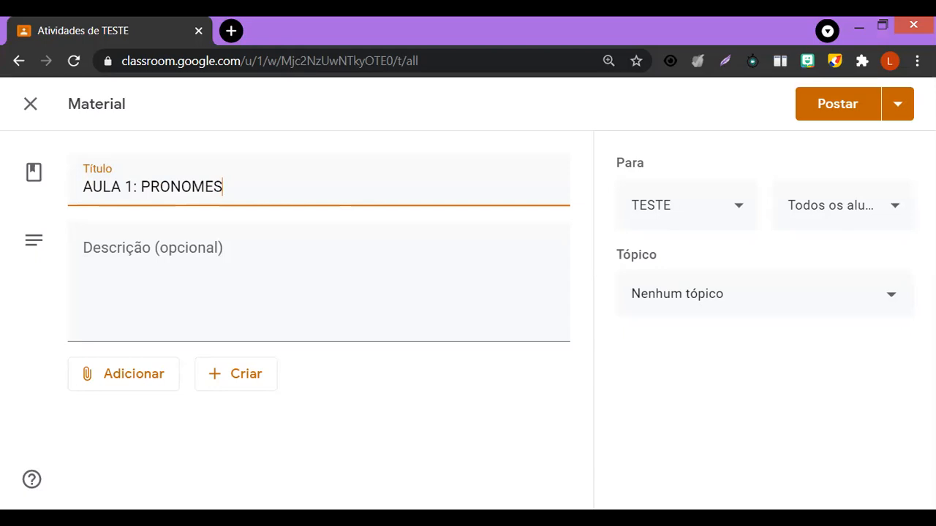
Step: Search Google for "PRONOMES SLIDE" in a new browser tab and open the first SlideShare result
left_click(121, 381)
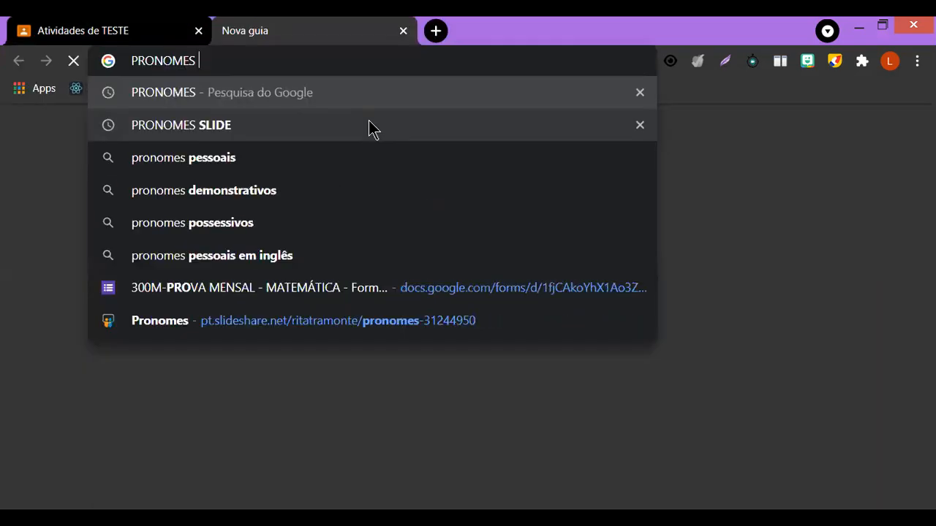
type("SL")
key("BackSpace")
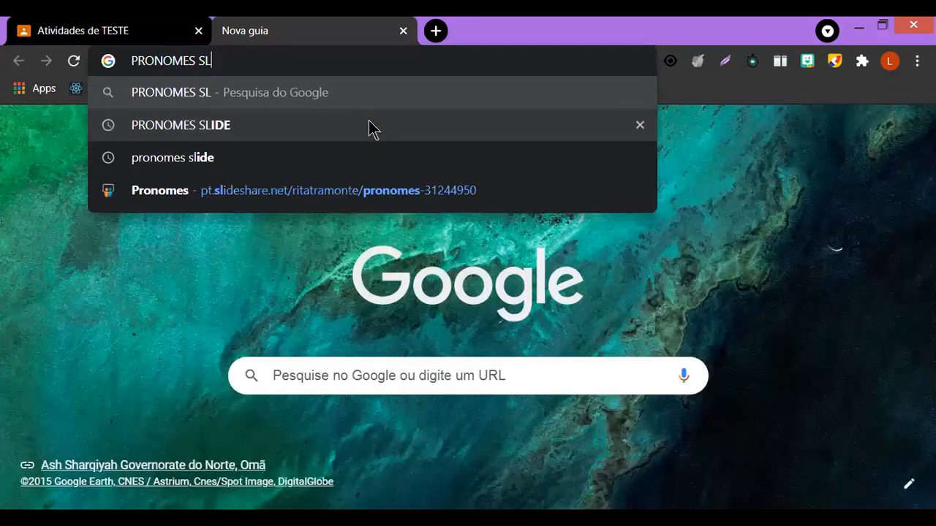
type("IDE")
key("Return")
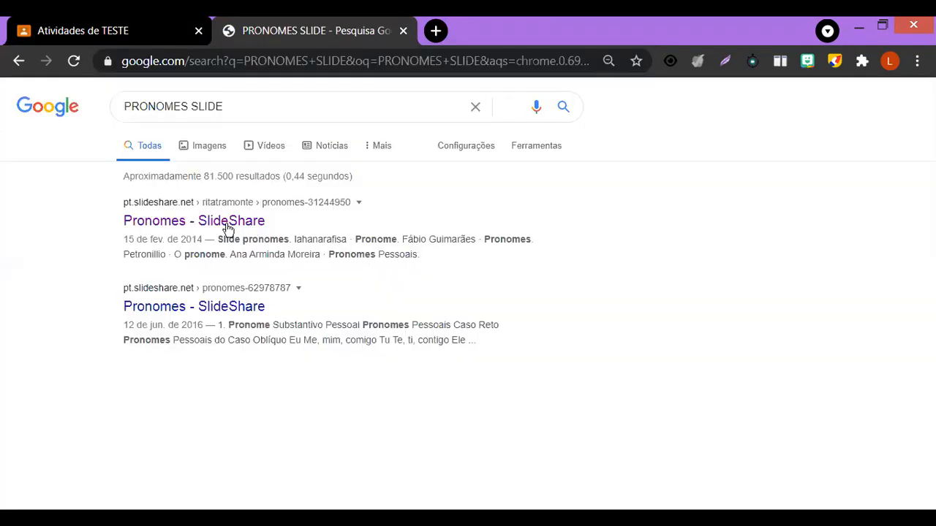
left_click(227, 224)
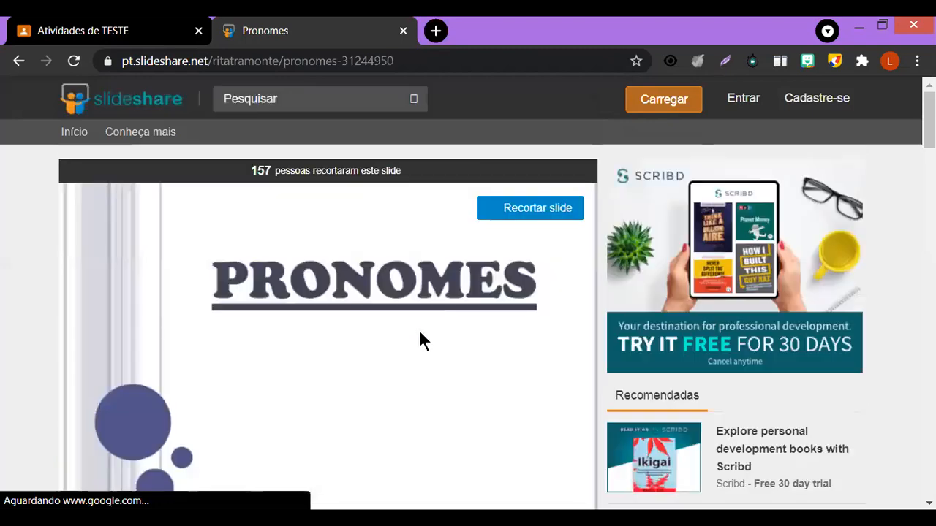
Step: Examine the Pronomes presentation in full screen from slide 1 through slide 7, and leave full screen
scroll(378, 375, "down", 2)
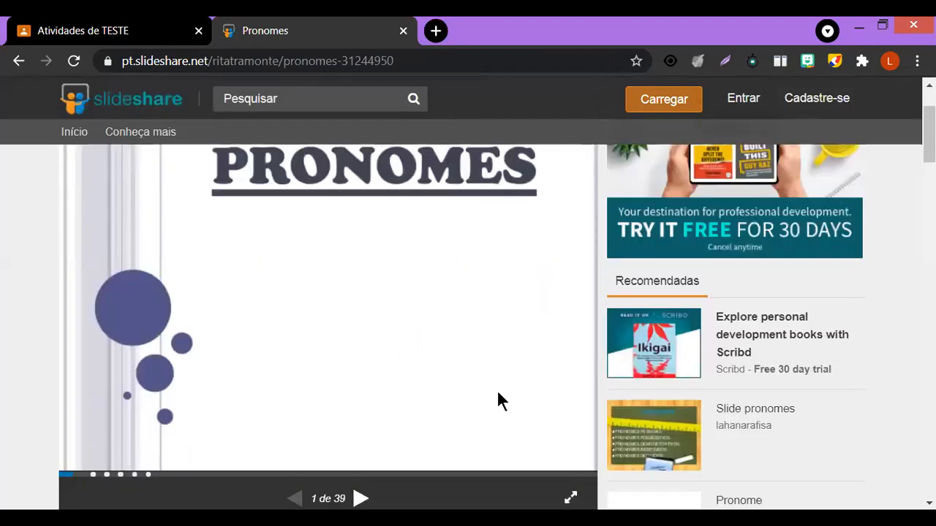
scroll(483, 413, "down", 2)
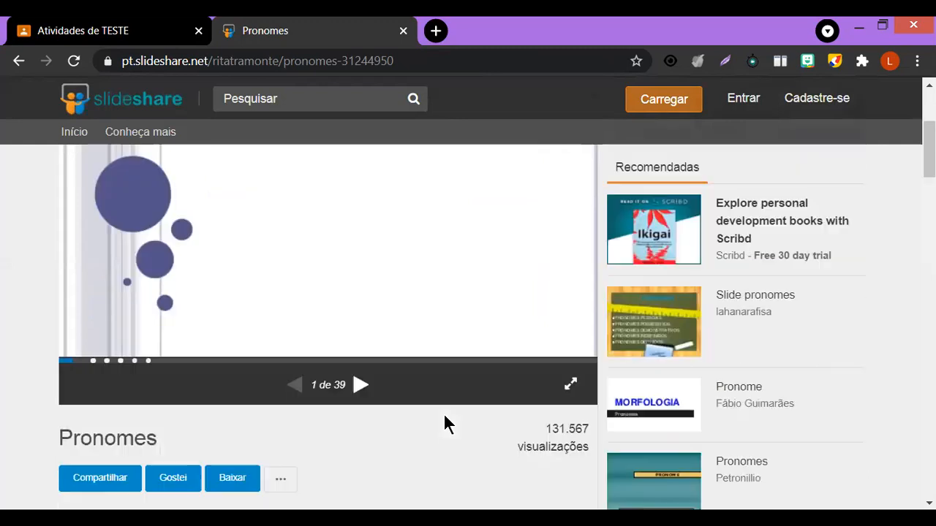
left_click(572, 391)
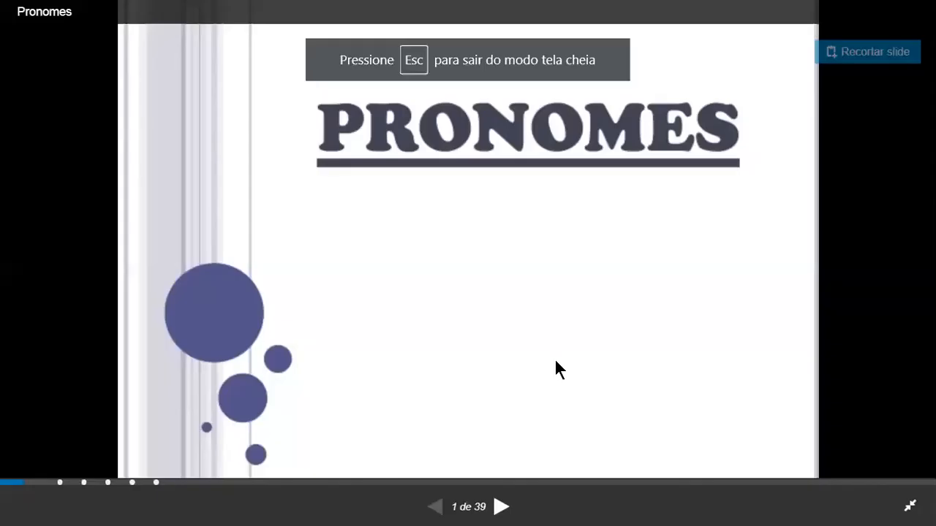
left_click(500, 506)
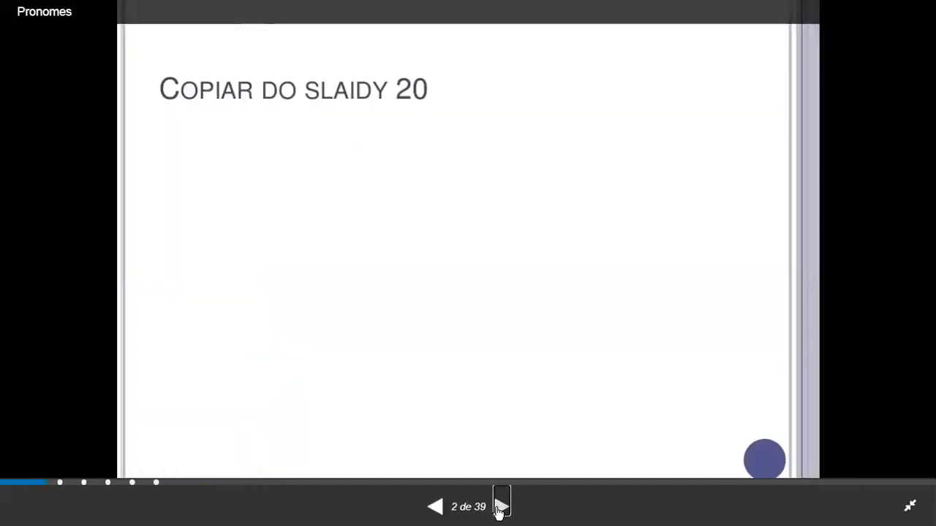
left_click(500, 507)
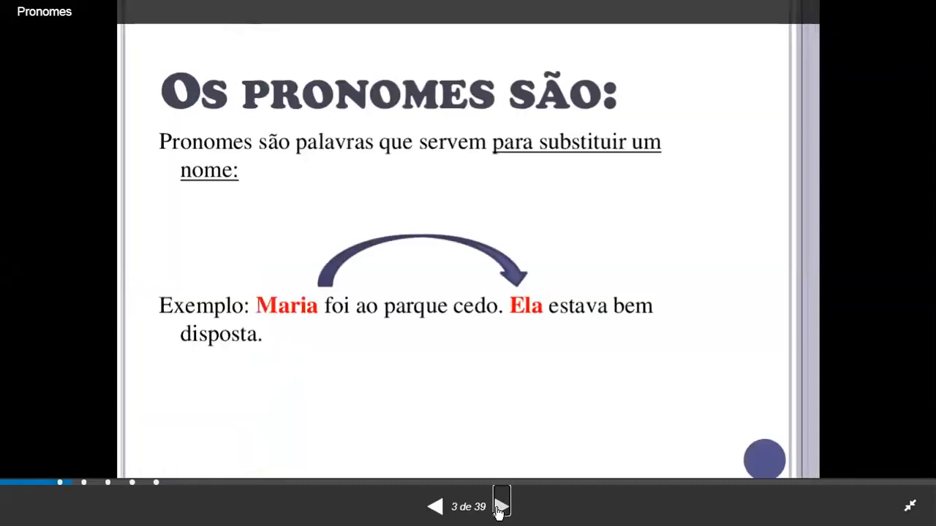
left_click(500, 506)
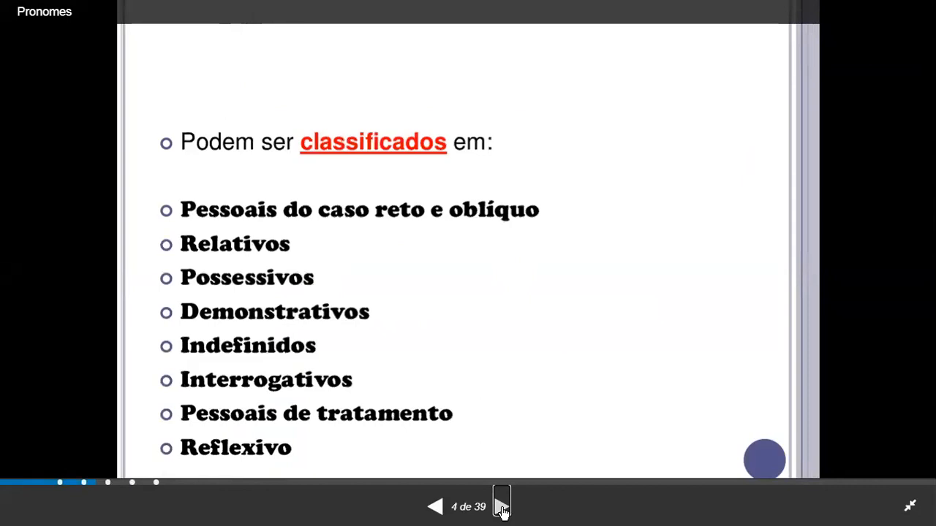
left_click(501, 508)
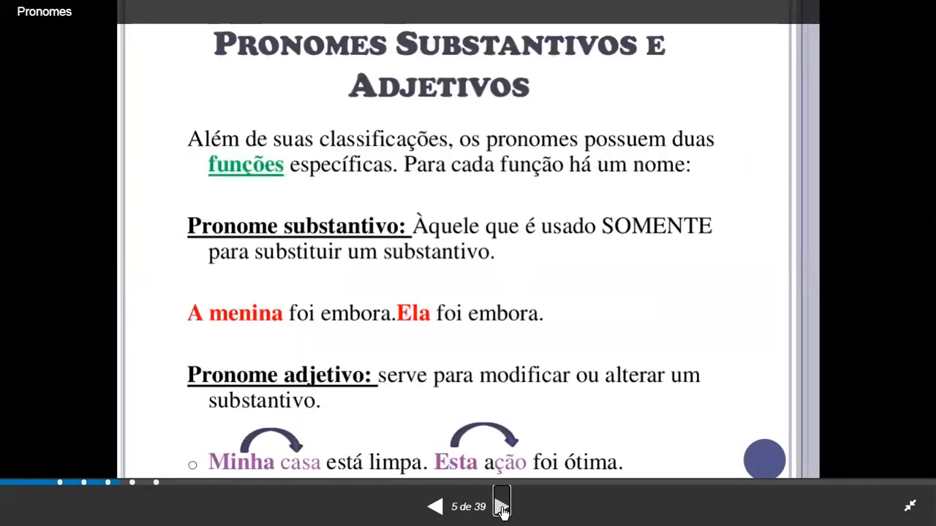
left_click(502, 509)
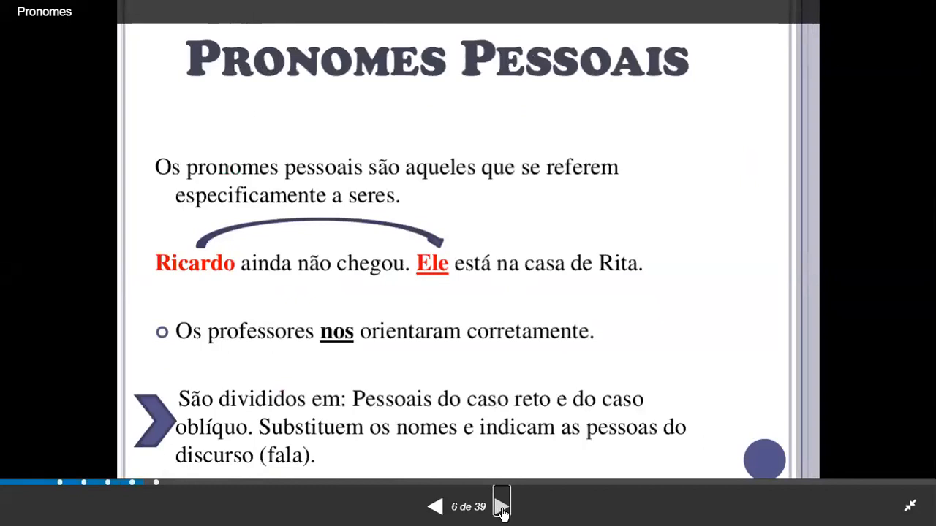
left_click(501, 512)
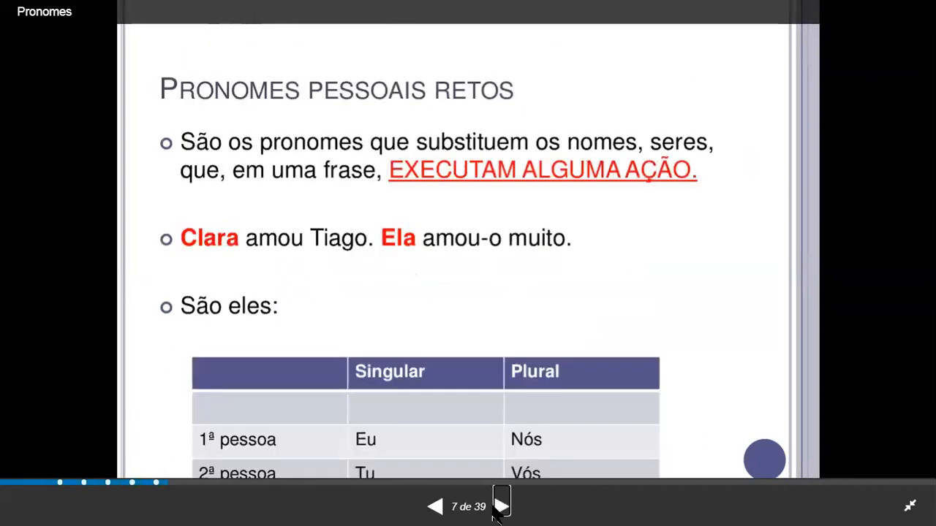
key("Escape")
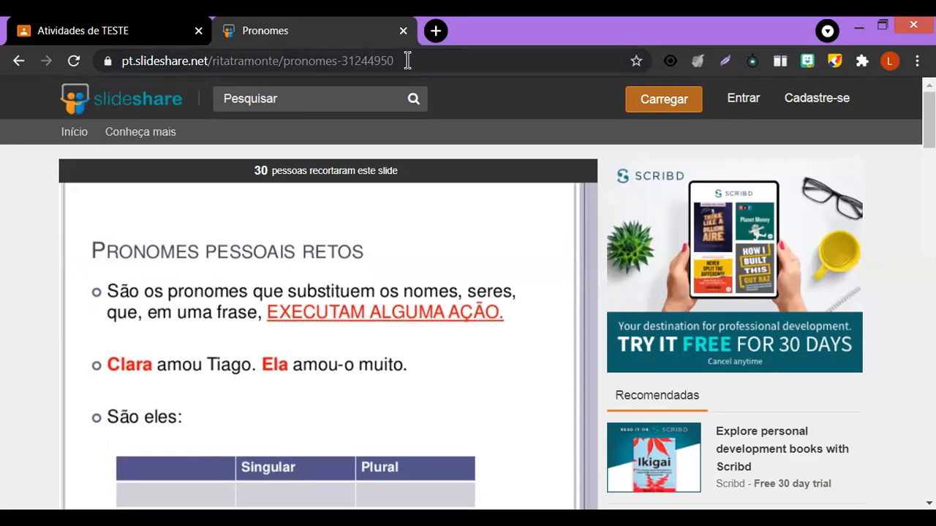
Step: Copy the web address of the SlideShare Pronomes presentation
left_click(501, 62)
key("ctrl+c")
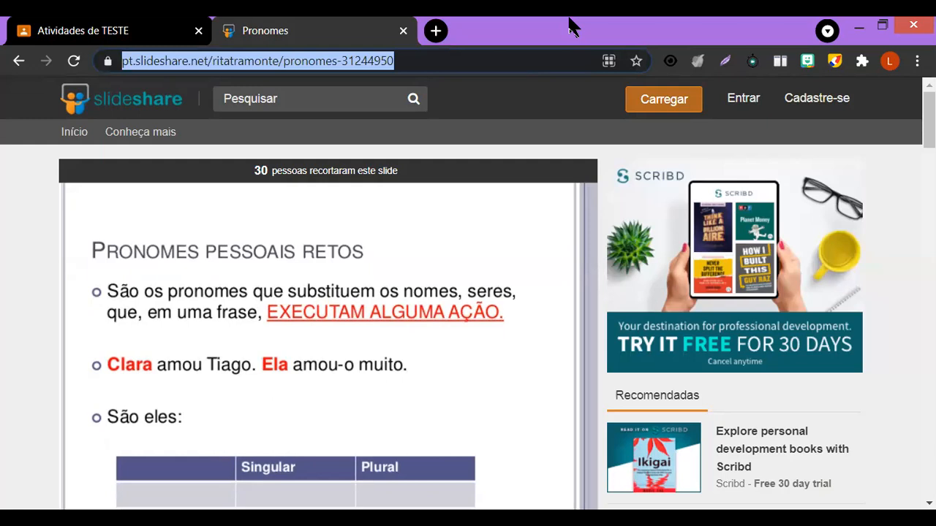
right_click(294, 63)
left_click(345, 123)
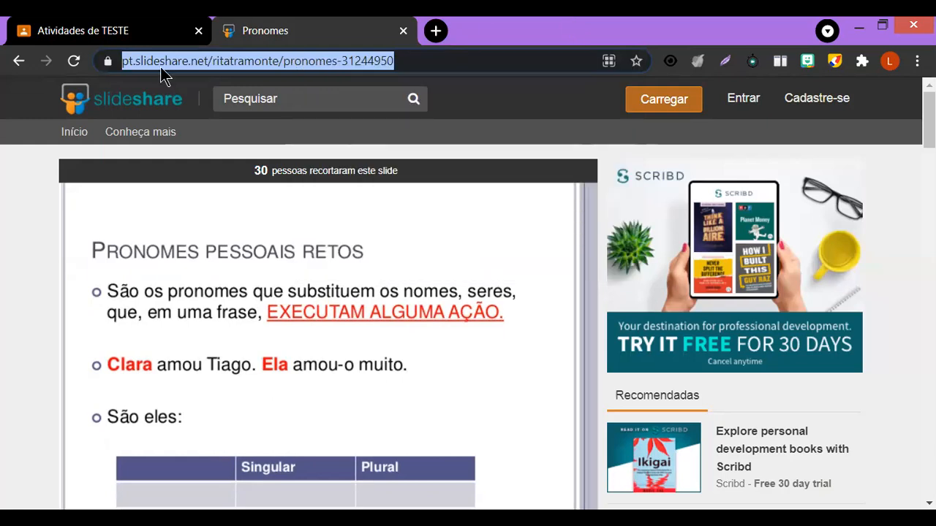
Step: Return to the Google Classroom material and attach the copied SlideShare address as a link
left_click(125, 30)
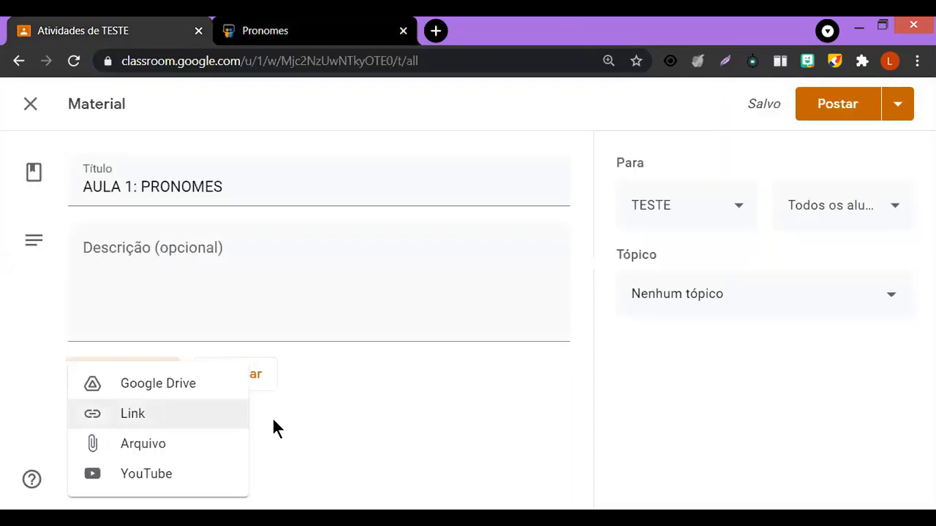
left_click(126, 380)
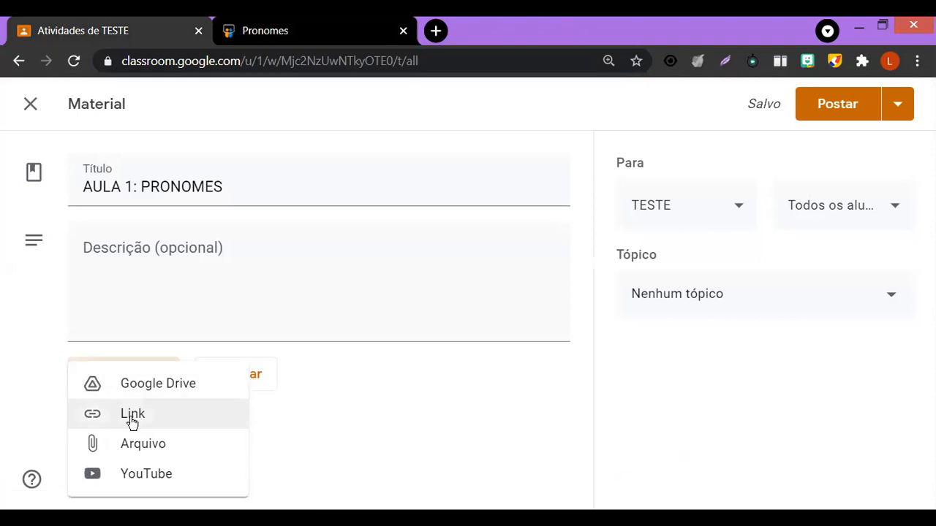
left_click(181, 425)
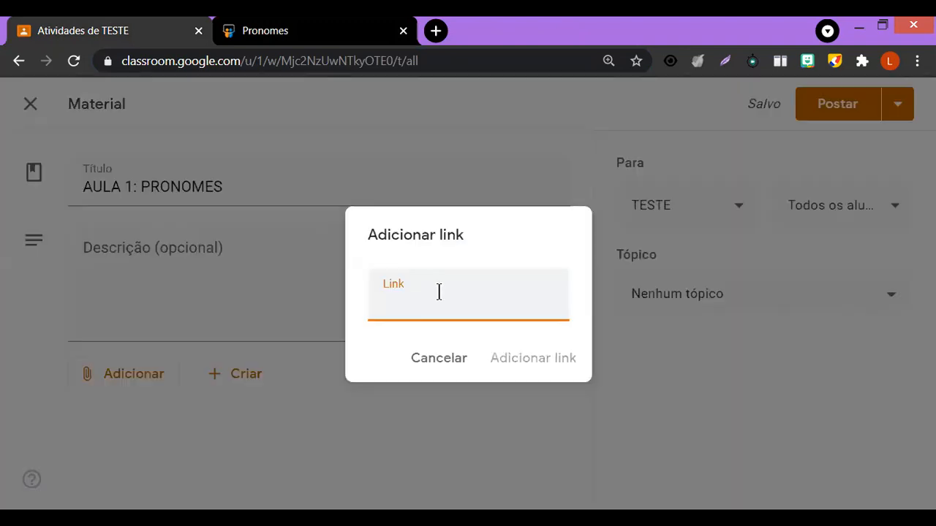
key("ctrl+v")
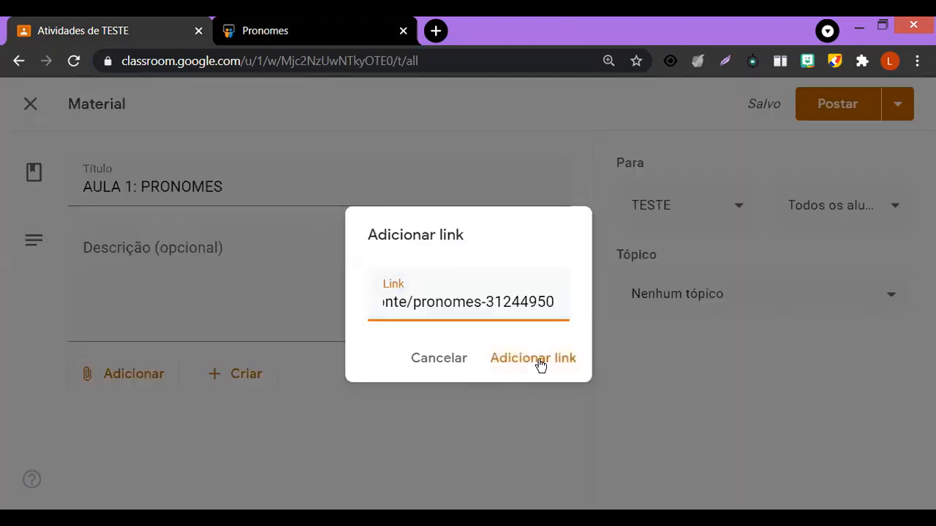
left_click(539, 361)
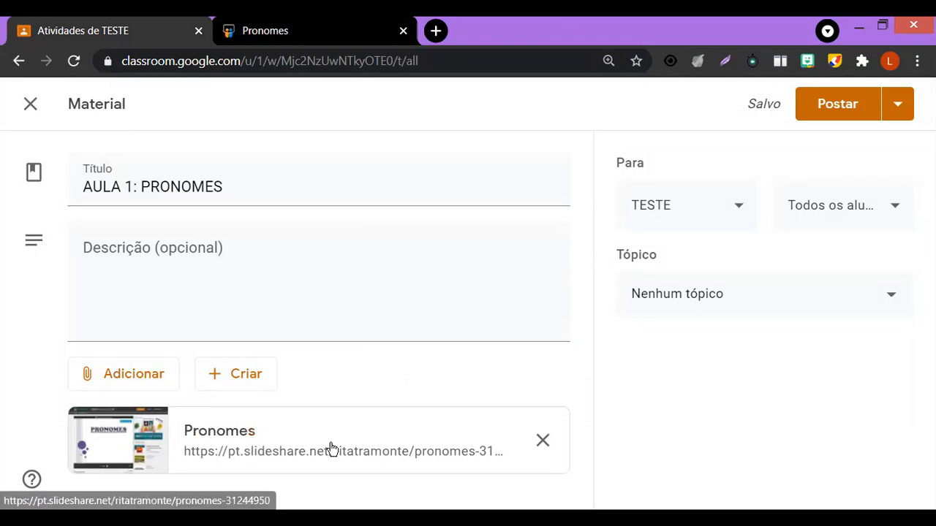
Step: Search YouTube for "PRONOMES" from the material's attachment options and attach the video "Pronomes - Brasil Escola"
left_click(123, 383)
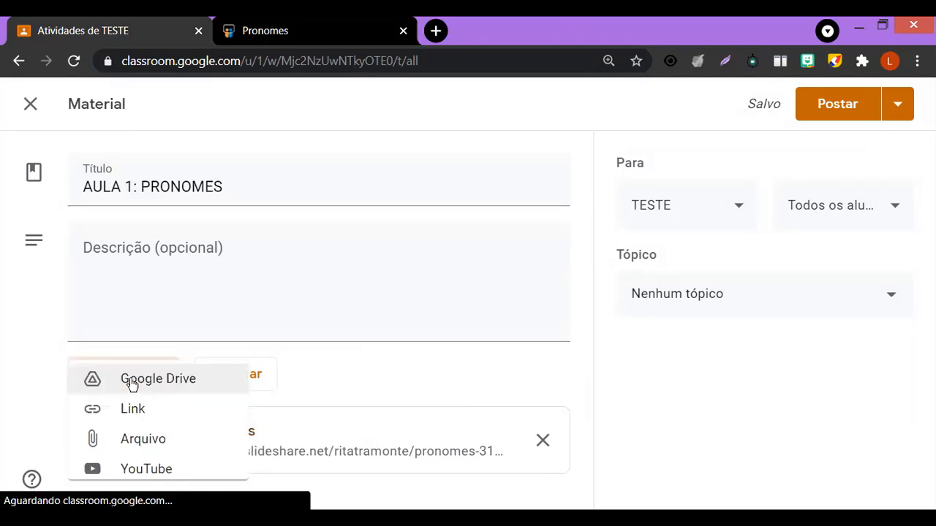
left_click(137, 482)
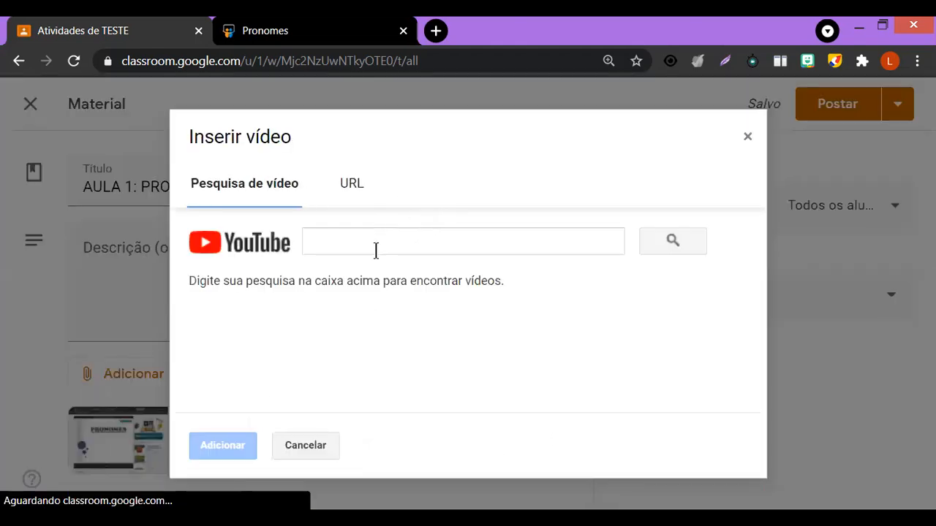
type("PRONOME")
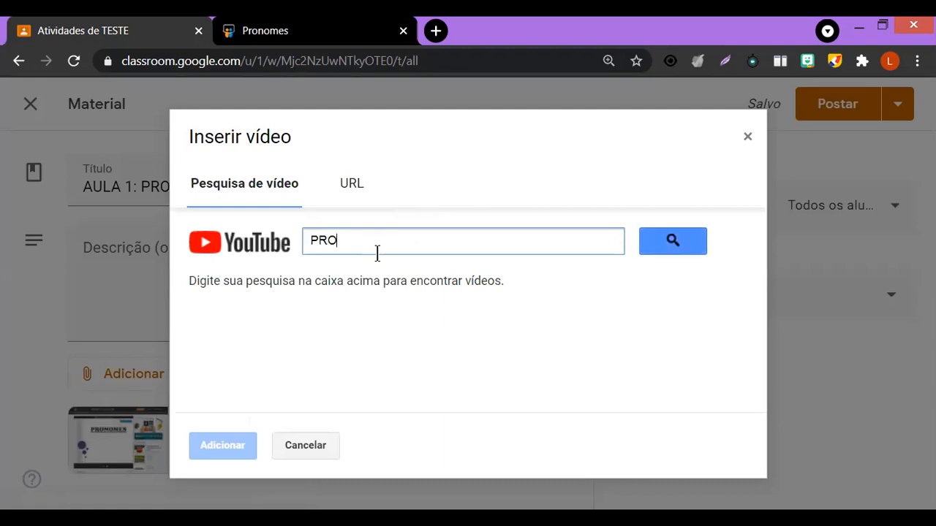
key("Return")
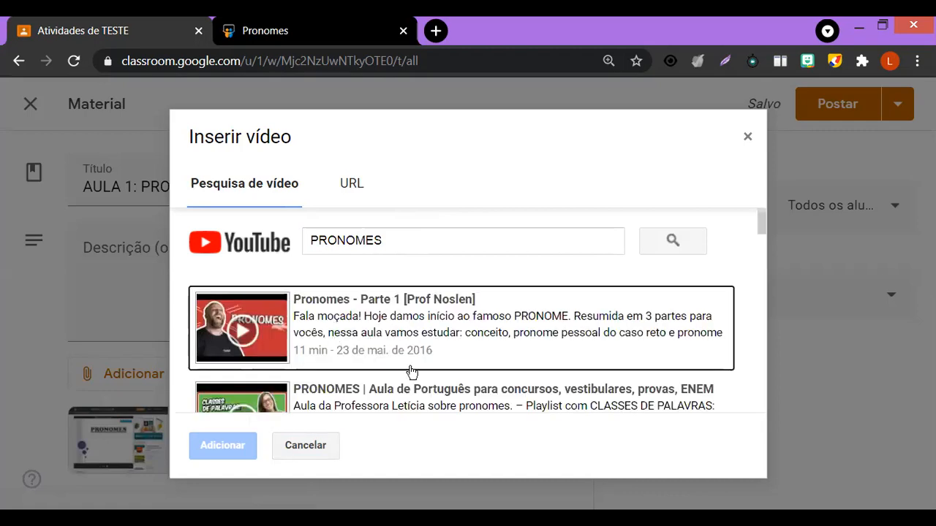
scroll(406, 369, "down", 3)
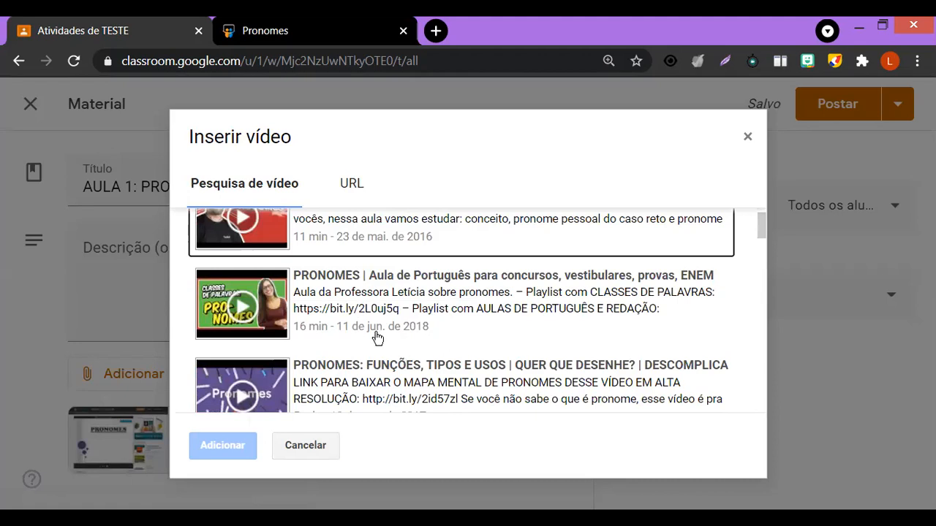
scroll(388, 337, "down", 2)
scroll(393, 328, "down", 2)
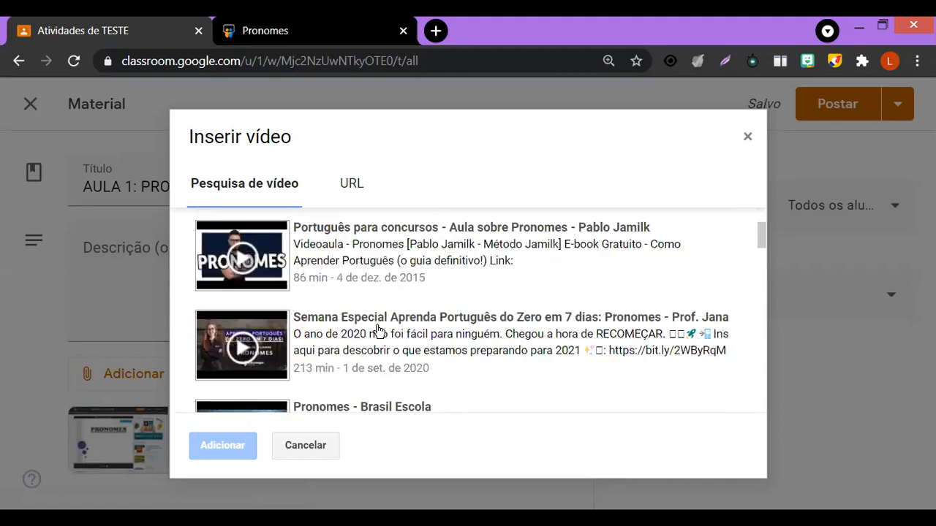
scroll(373, 334, "down", 1)
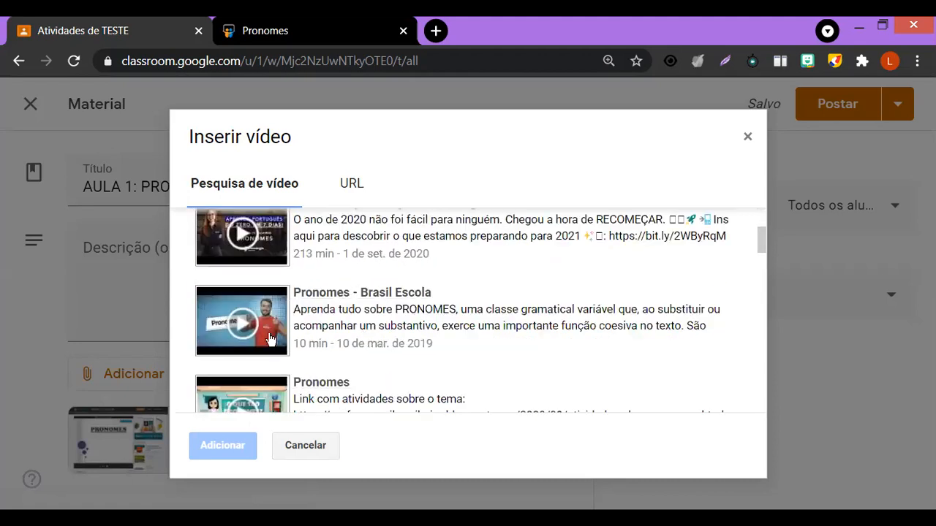
left_click(264, 327)
left_click(226, 450)
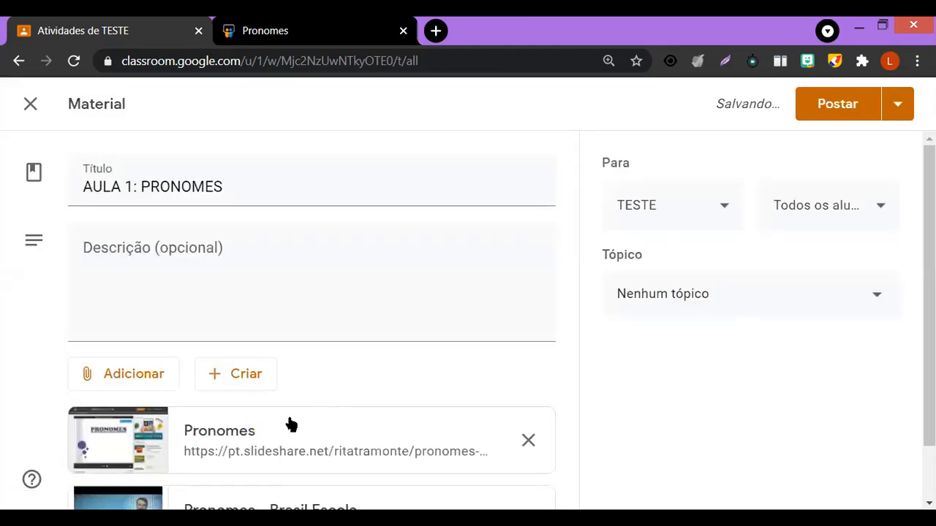
Step: Assign the AULA 1: PRONOMES material to the PORTUGUÊS topic and post it to the class
scroll(292, 392, "down", 1)
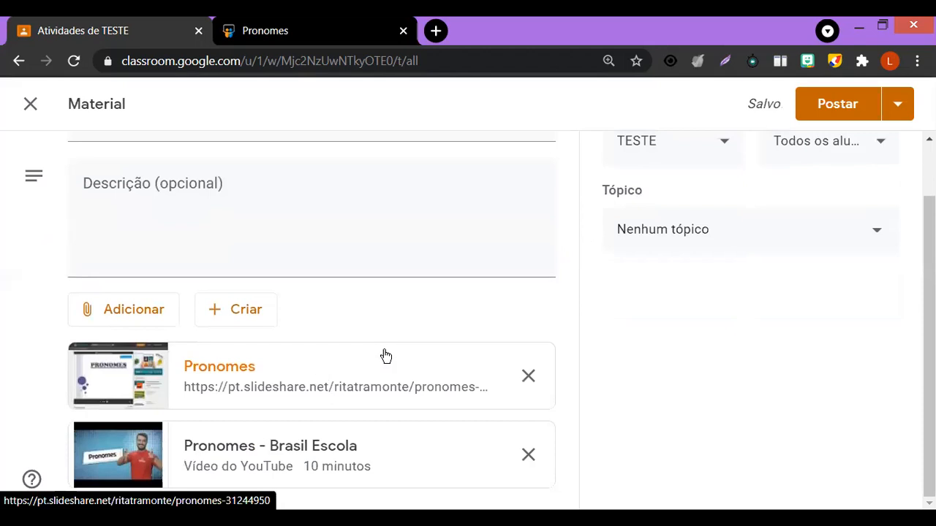
scroll(648, 248, "up", 1)
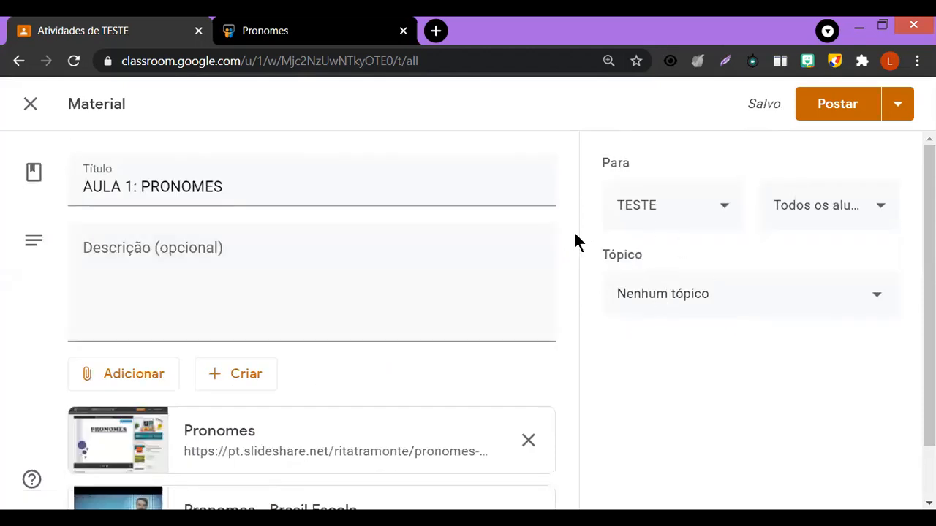
left_click(646, 296)
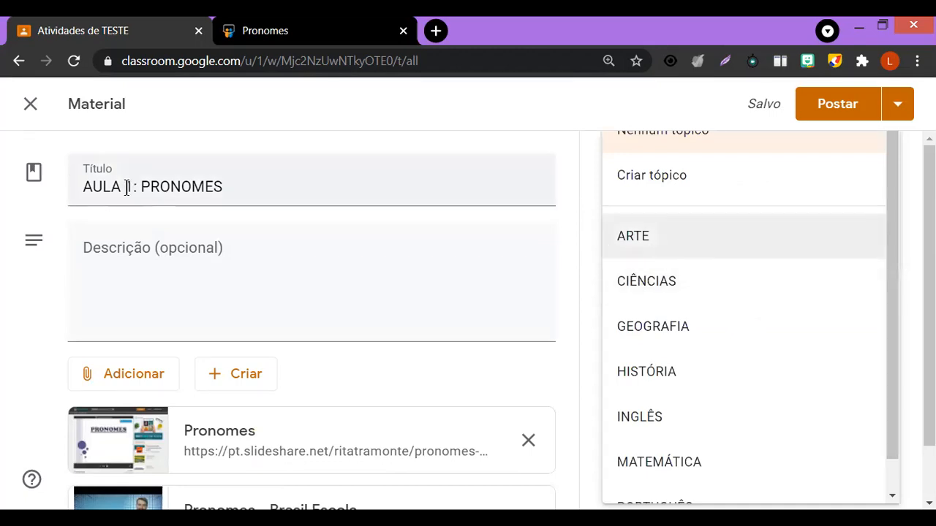
scroll(671, 351, "down", 1)
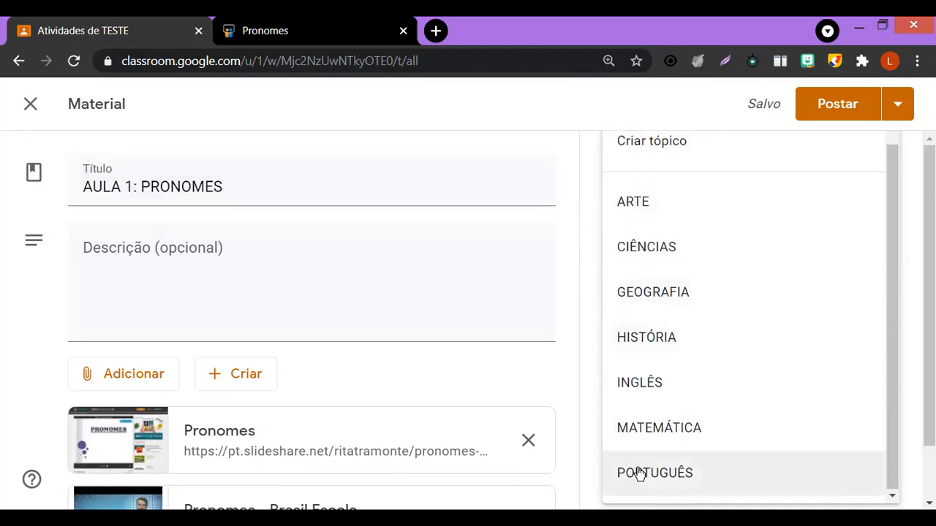
left_click(667, 477)
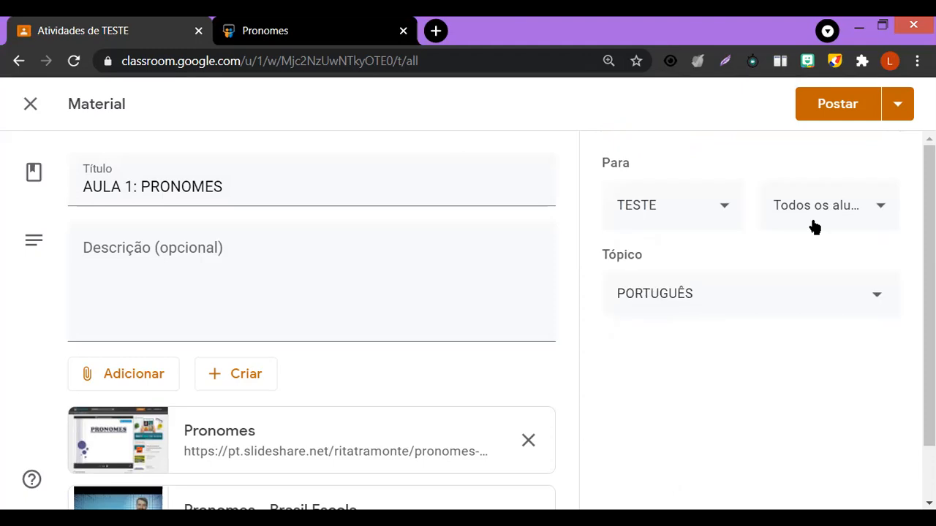
left_click(844, 115)
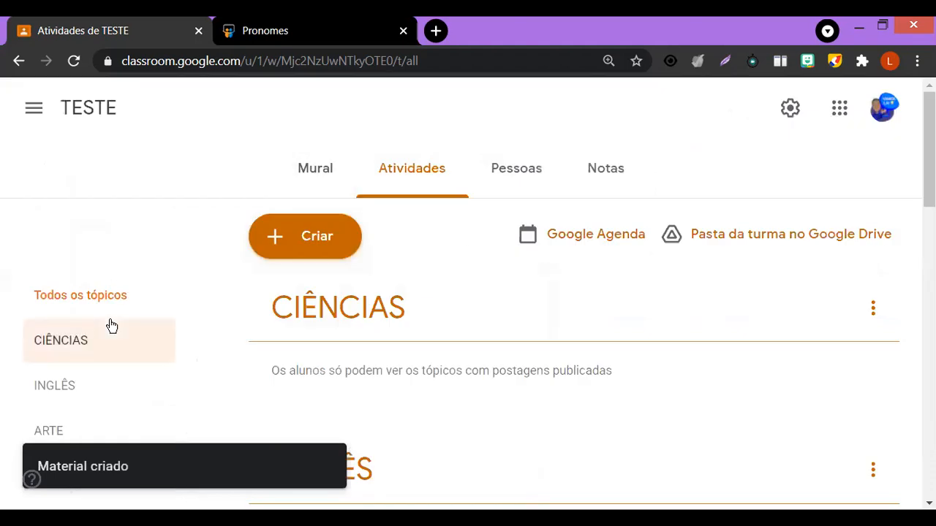
Step: Open the PORTUGUÊS topic and examine its posted materials and the list of class topics
scroll(63, 393, "down", 3)
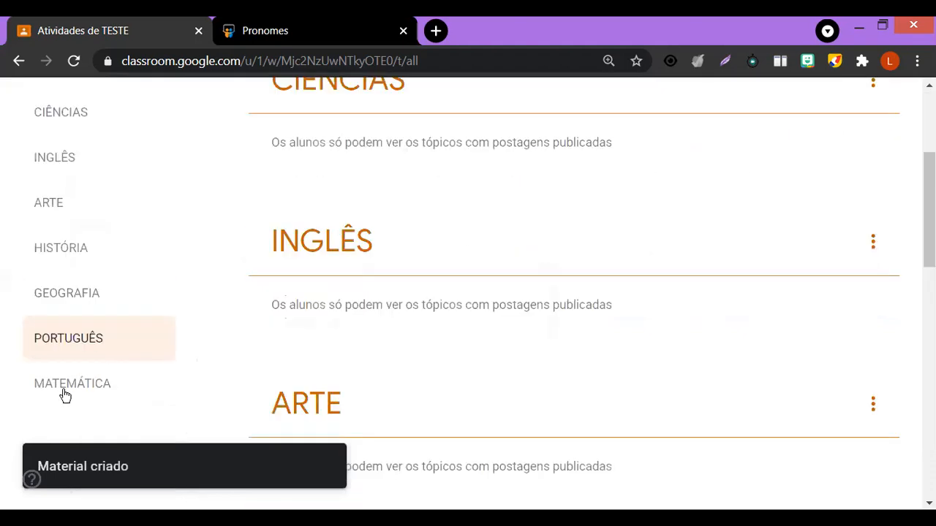
left_click(53, 348)
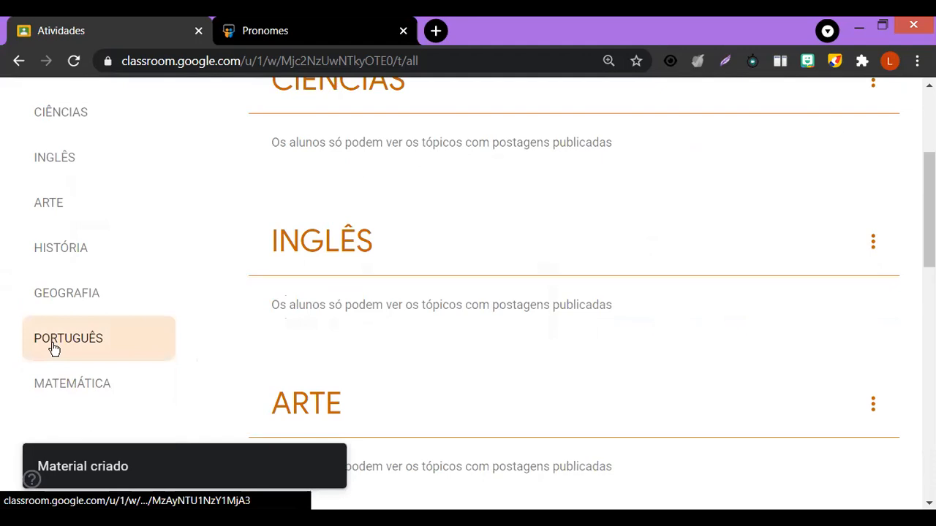
scroll(517, 313, "down", 2)
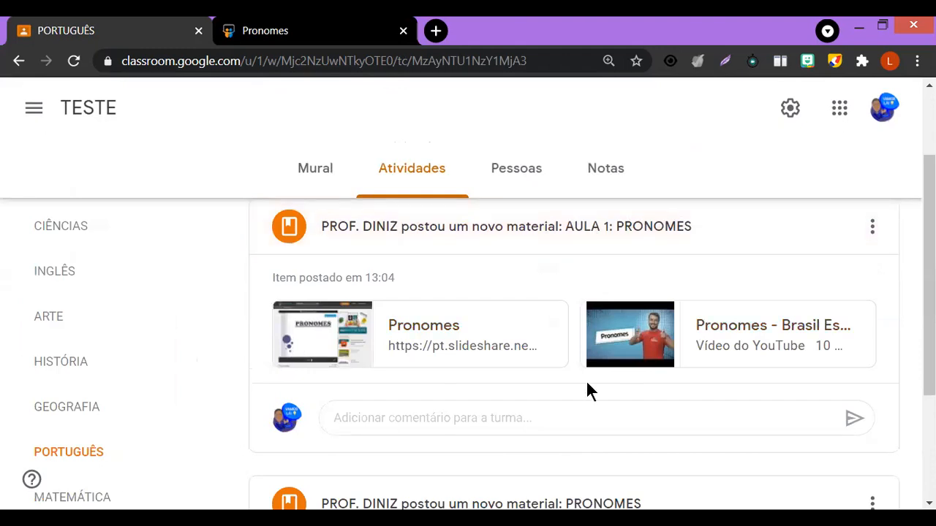
scroll(593, 387, "up", 2)
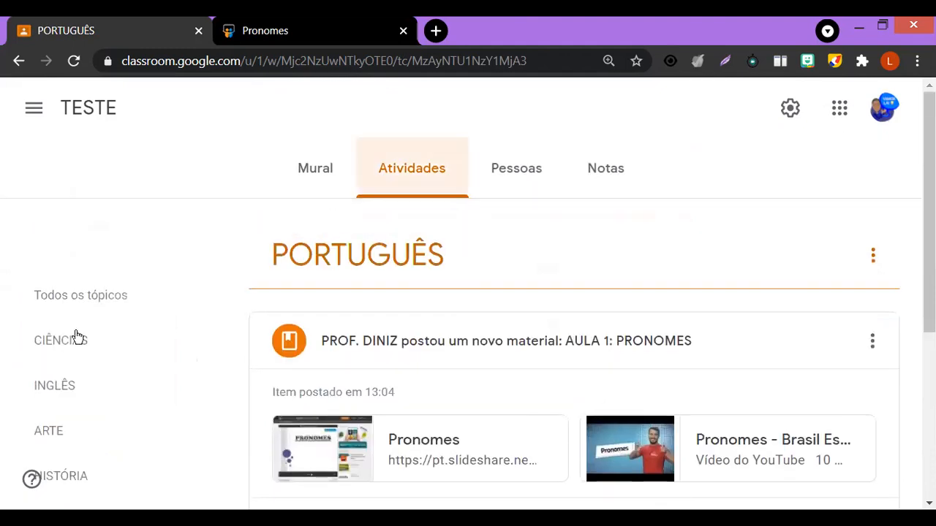
scroll(83, 353, "down", 2)
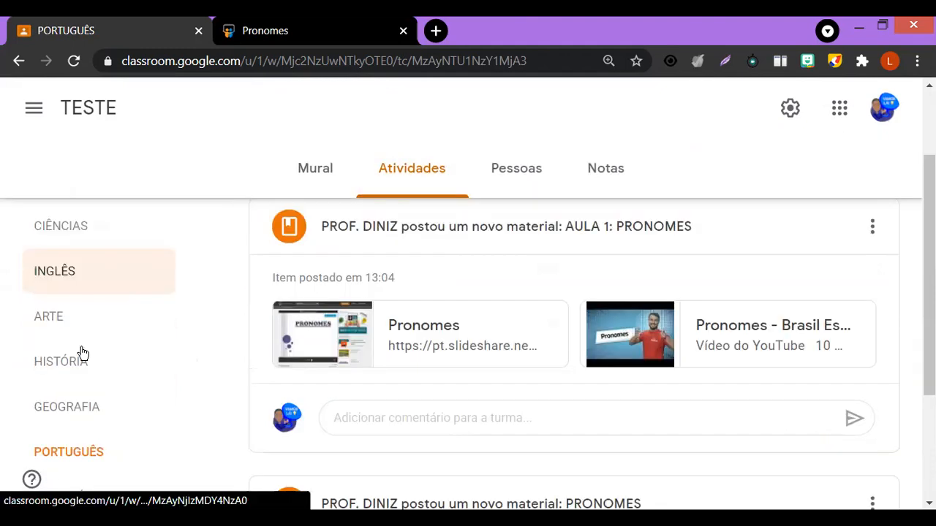
scroll(58, 394, "down", 3)
scroll(55, 358, "up", 4)
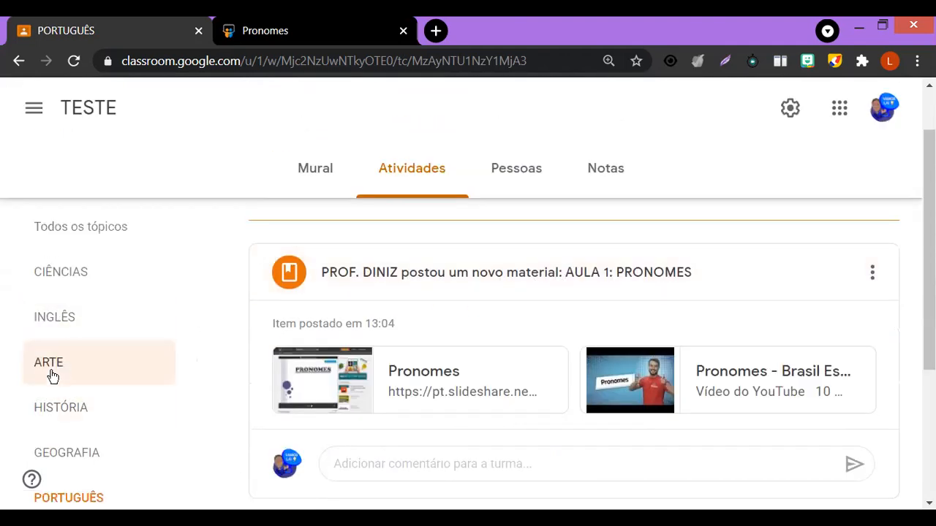
scroll(62, 366, "down", 3)
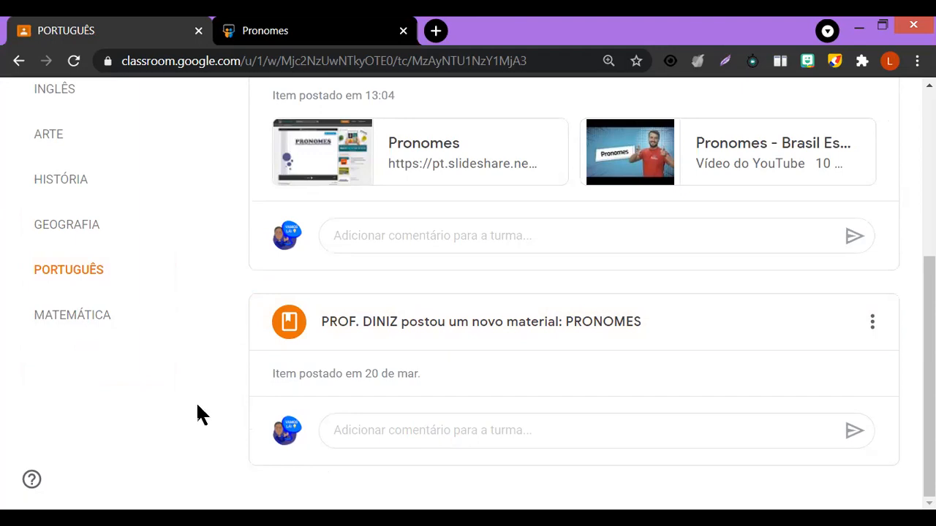
scroll(185, 404, "up", 3)
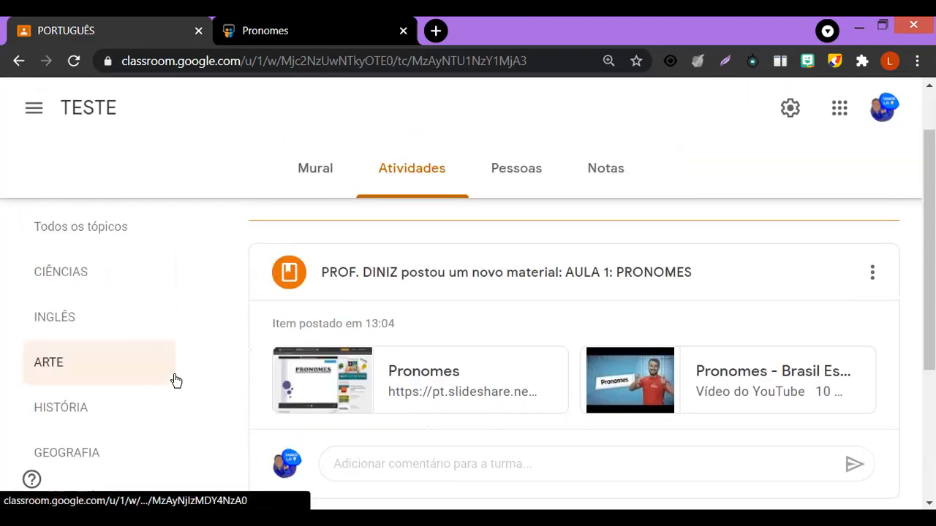
scroll(166, 381, "down", 3)
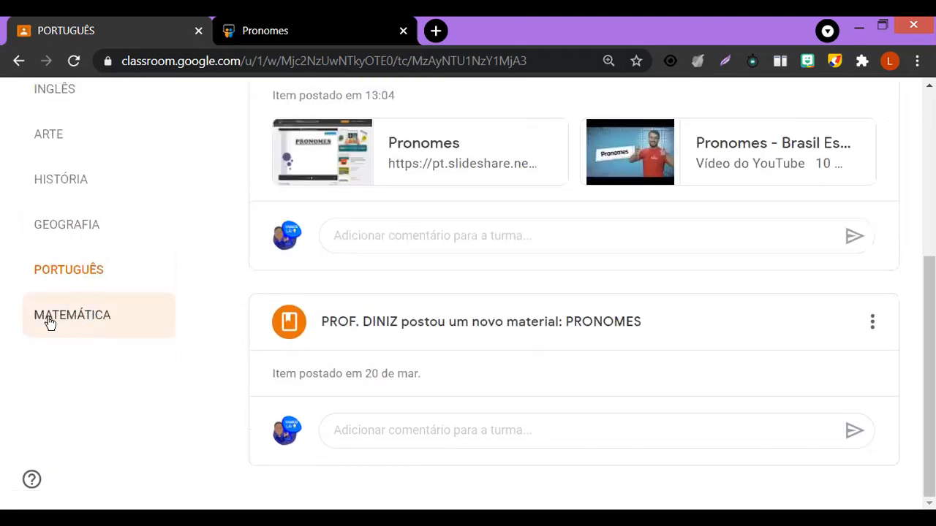
Step: Open the MATEMÁTICA topic and examine its posted assignment and lesson material
left_click(82, 330)
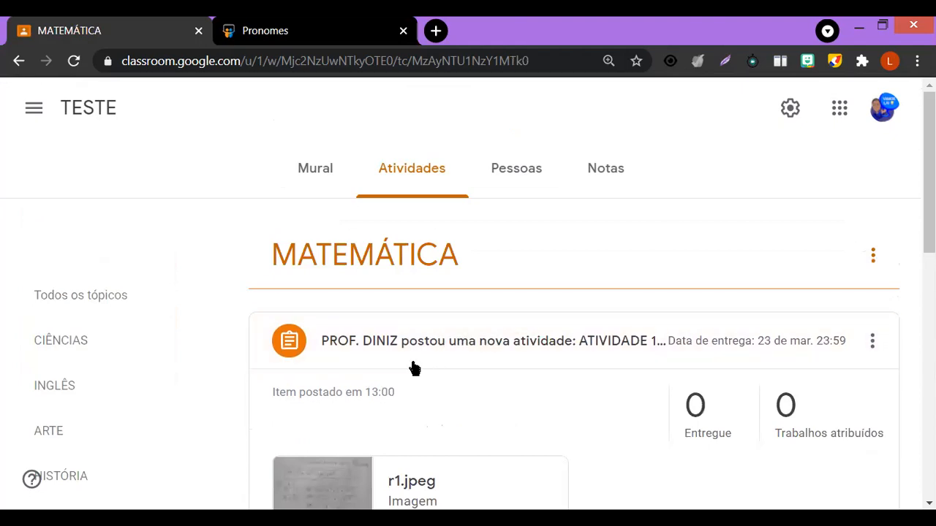
scroll(225, 395, "down", 8)
scroll(226, 395, "up", 6)
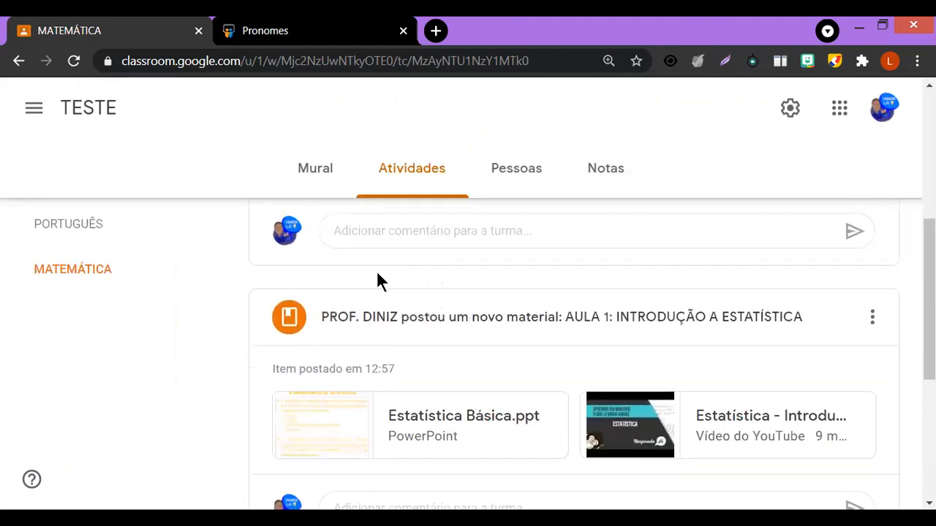
scroll(71, 371, "down", 2)
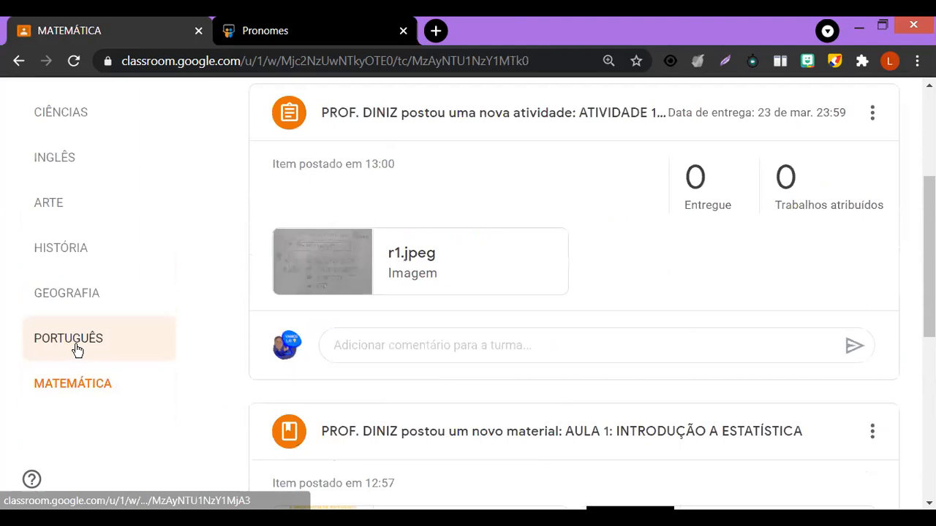
Step: Return to the PORTUGUÊS topic and review the posted pronouns materials
left_click(69, 338)
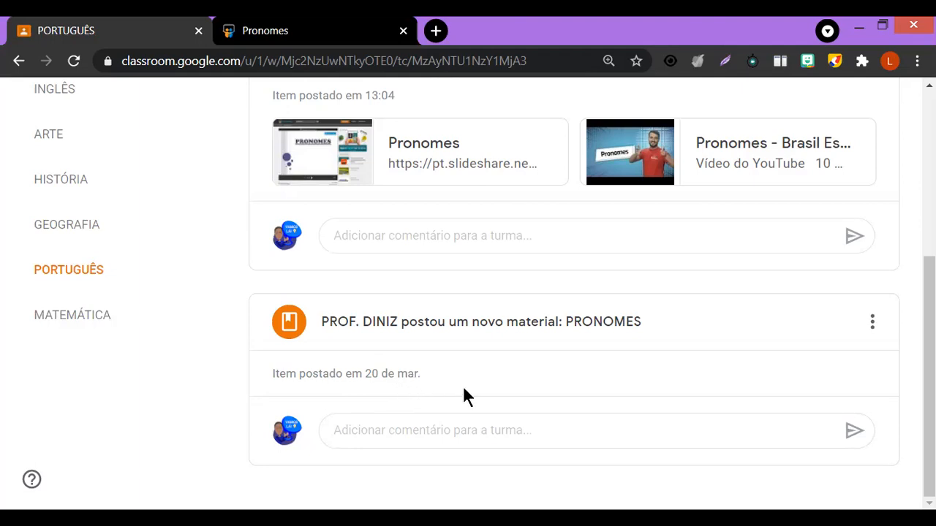
scroll(474, 377, "up", 3)
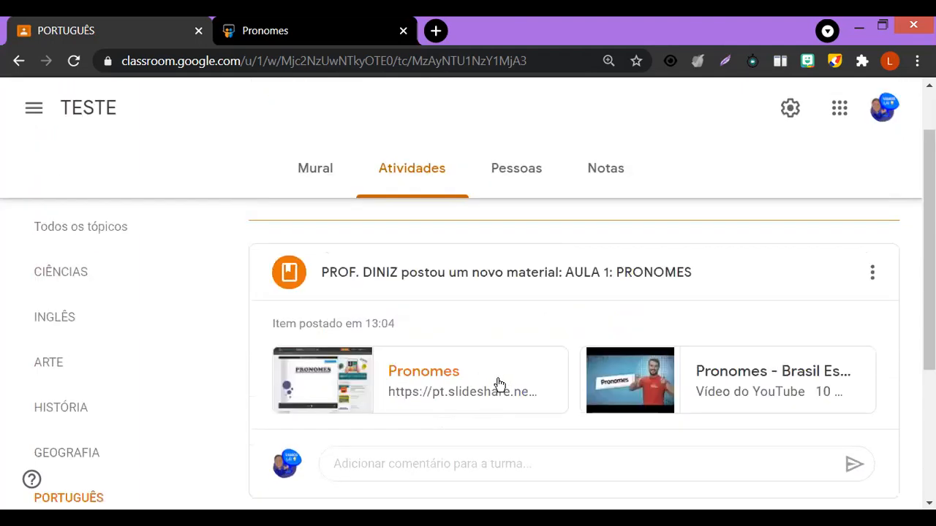
scroll(469, 373, "up", 1)
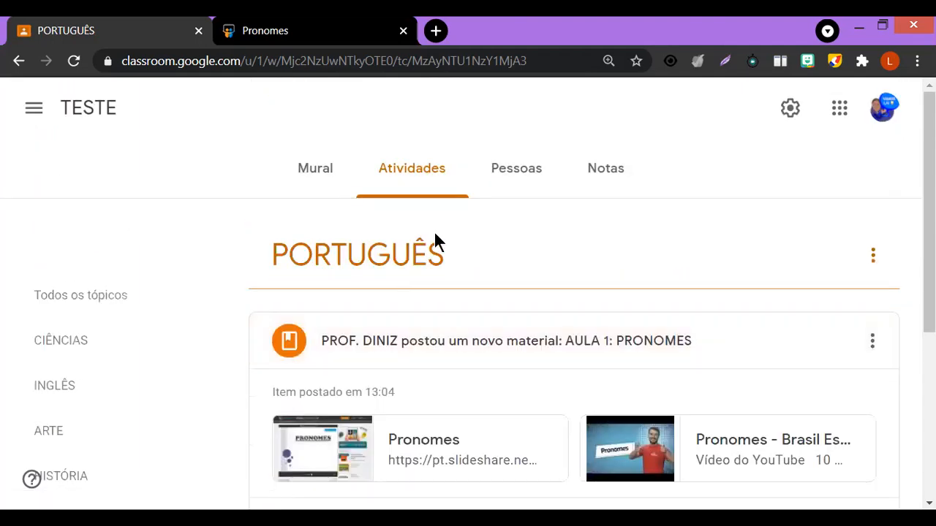
Step: Return to the full classwork list and start a new assignment titled "ATIVIDADE 1: PRONOMES"
left_click(414, 173)
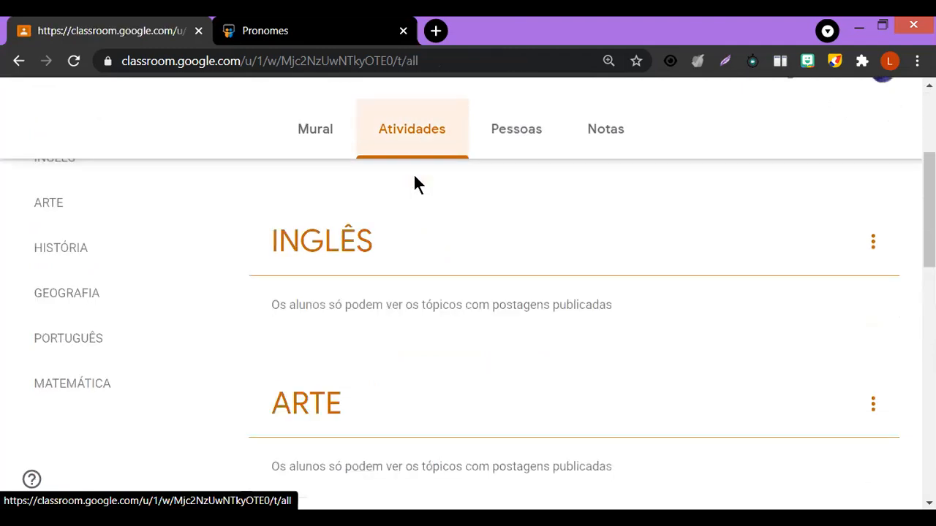
scroll(348, 293, "up", 3)
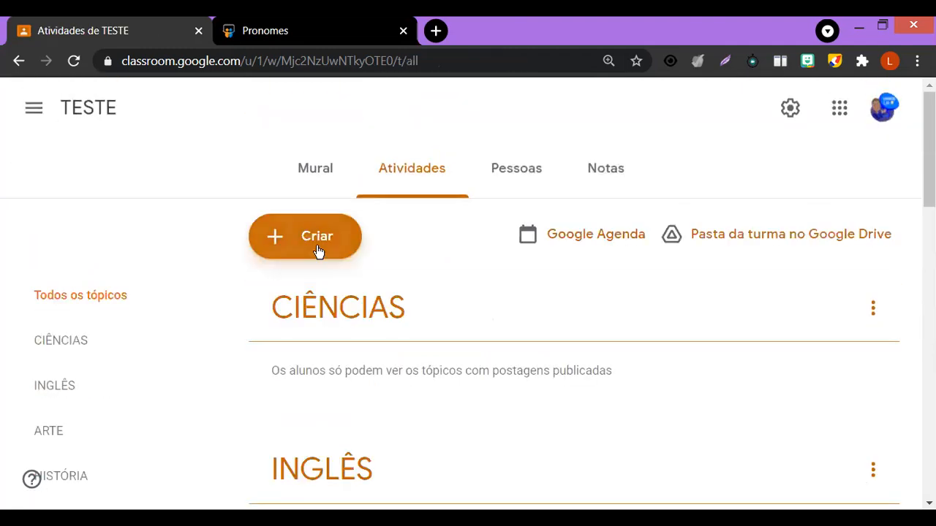
left_click(318, 248)
left_click(362, 244)
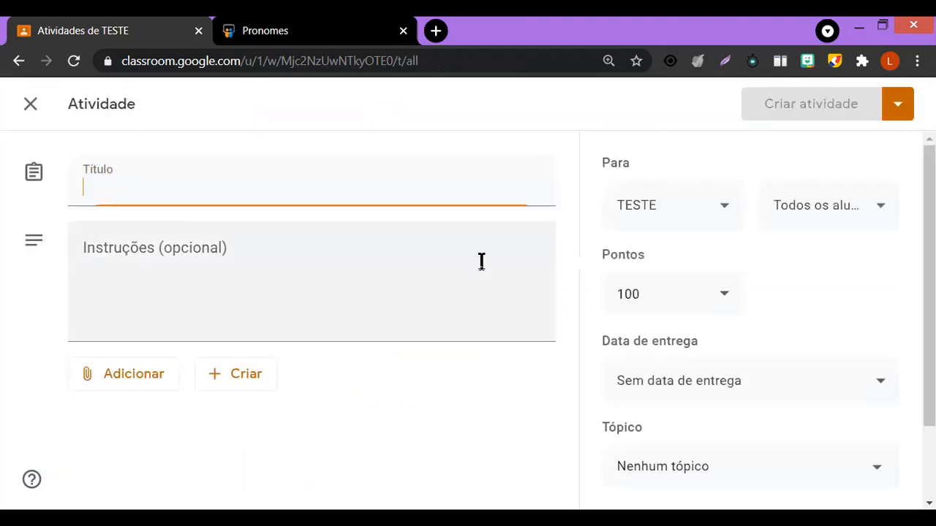
type("ATIVIDADE 1: PRONOMES")
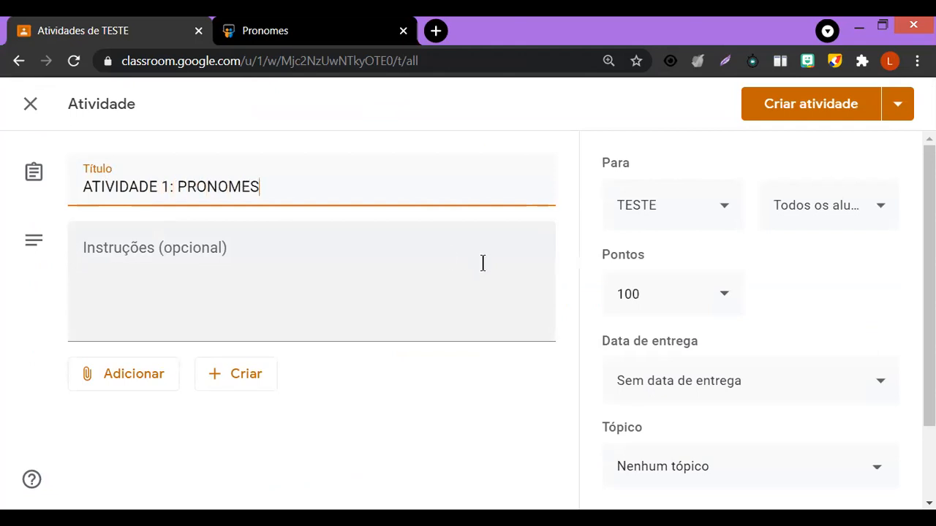
left_click(121, 391)
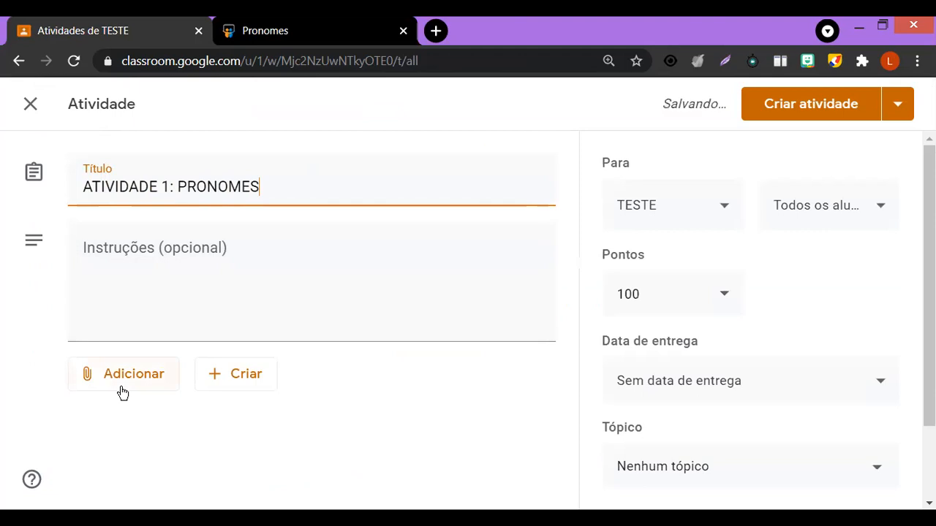
left_click(384, 408)
scroll(635, 378, "down", 3)
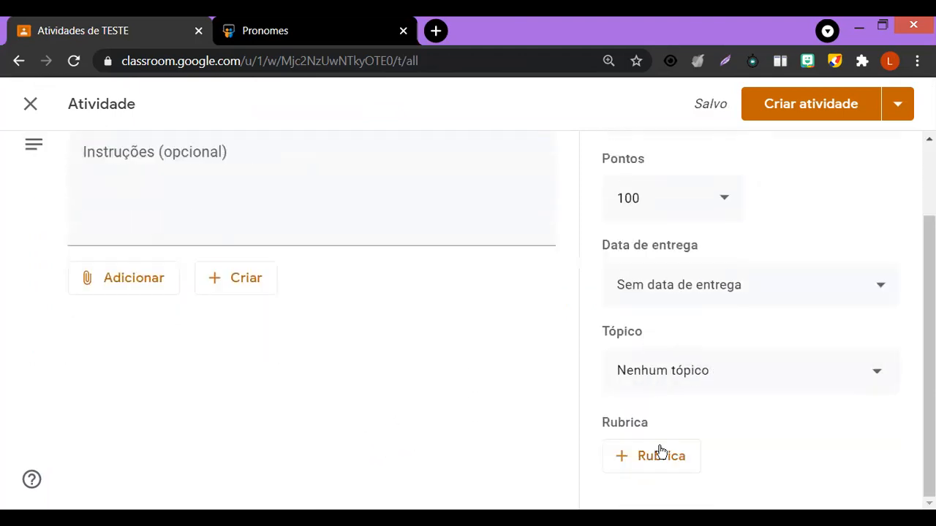
Step: Assign the HISTÓRIA topic to the pronouns assignment and publish it to the class
left_click(657, 379)
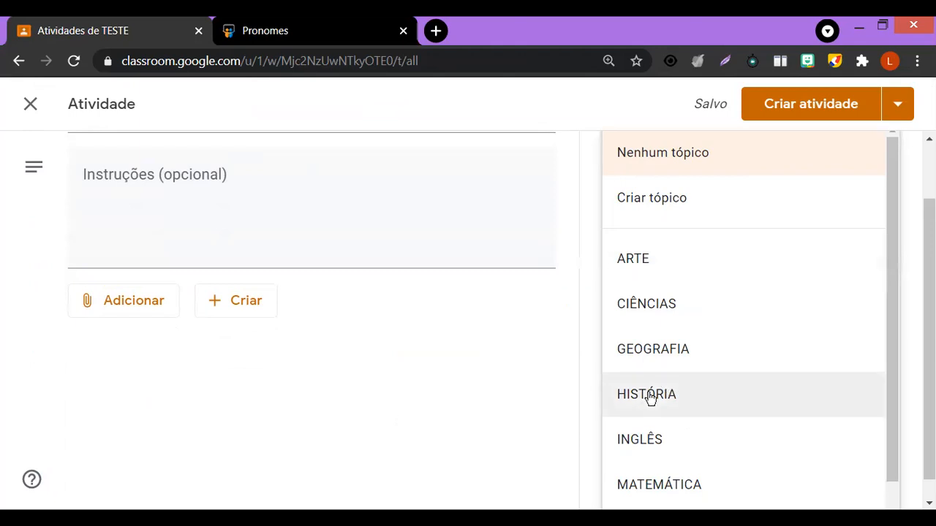
scroll(683, 406, "down", 1)
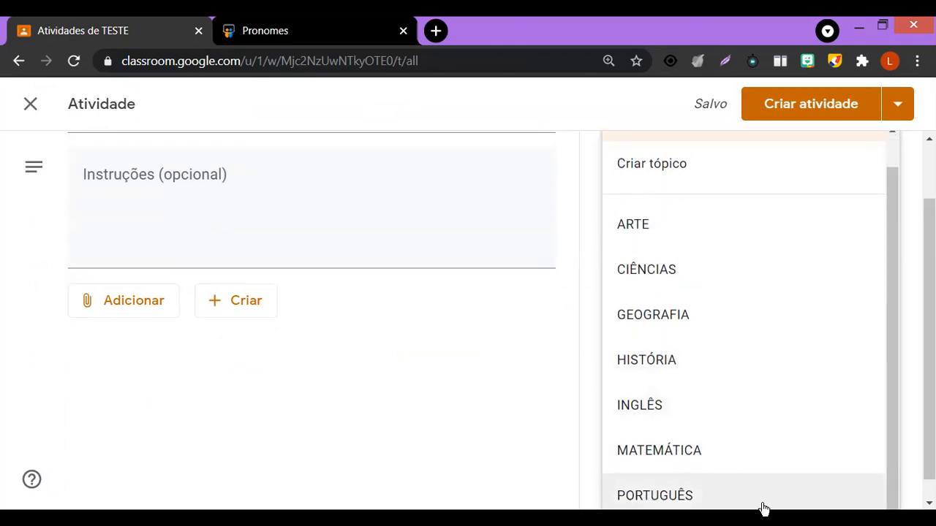
left_click(658, 367)
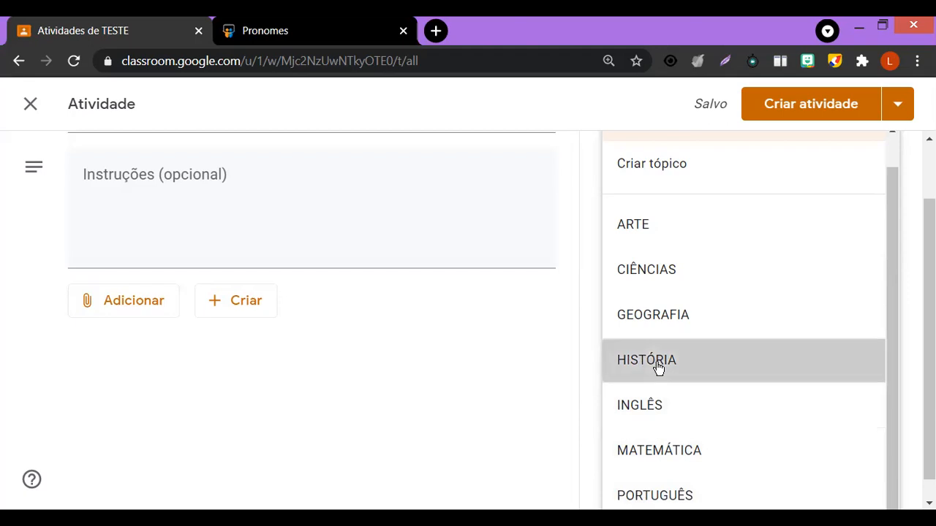
left_click(803, 103)
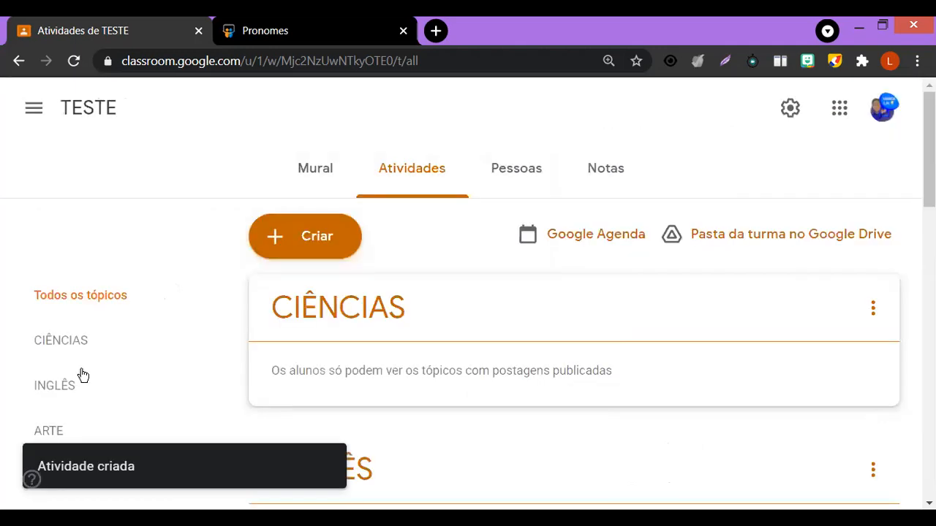
Step: Open the PORTUGUÊS topic and check its posts for the newly created pronouns assignment
scroll(62, 402, "down", 4)
scroll(69, 341, "up", 1)
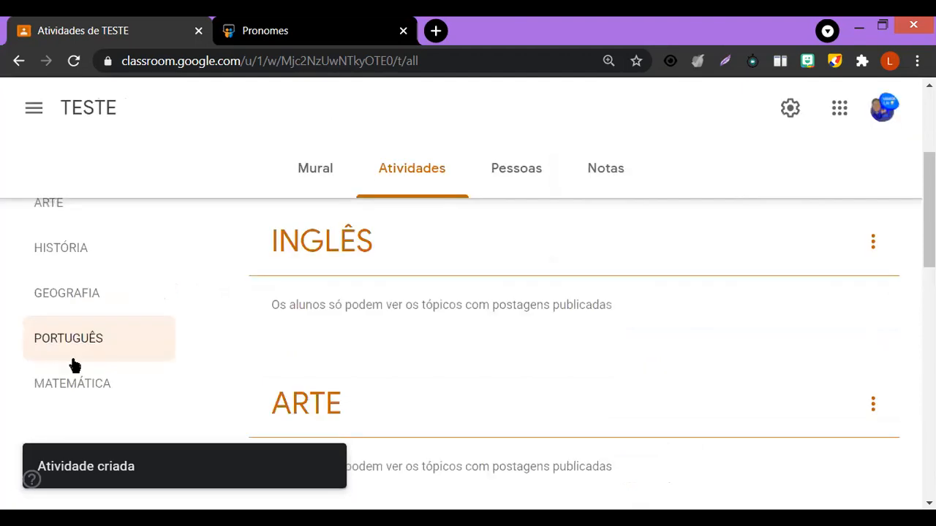
left_click(75, 349)
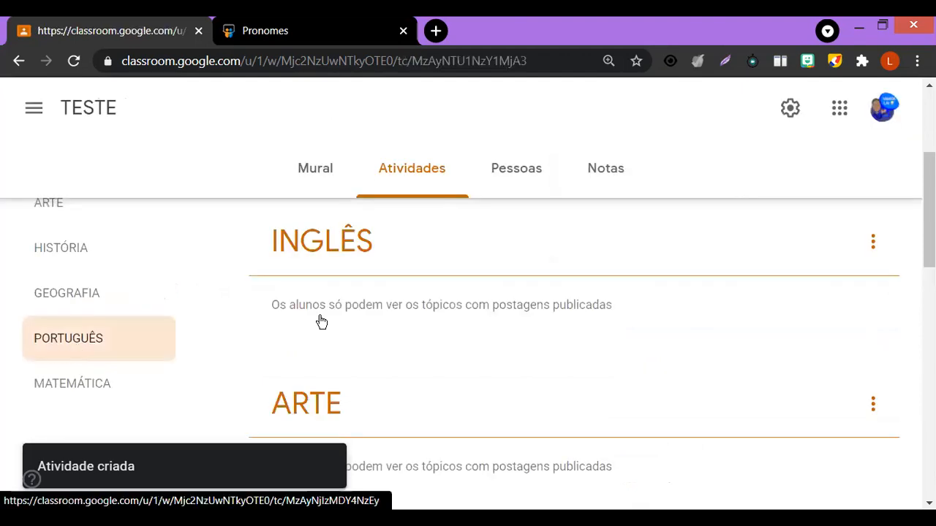
scroll(395, 351, "down", 1)
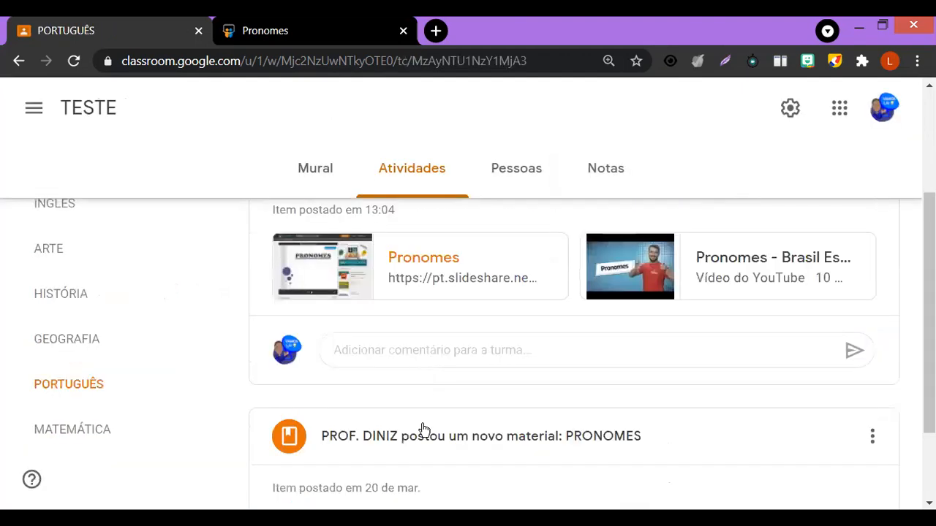
scroll(424, 429, "up", 2)
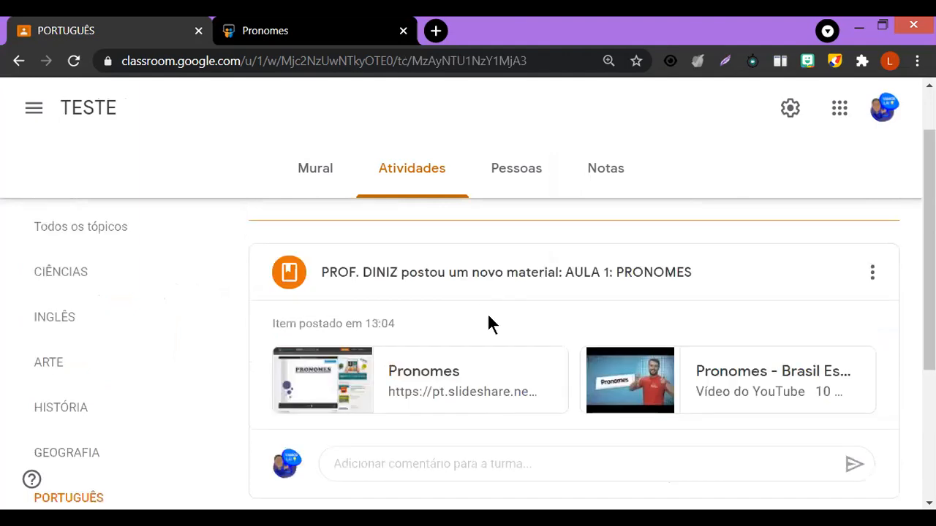
Step: Edit "ATIVIDADE 1: PRONOMES" in the HISTÓRIA topic, change its topic to PORTUGUÊS and save the assignment
left_click(74, 434)
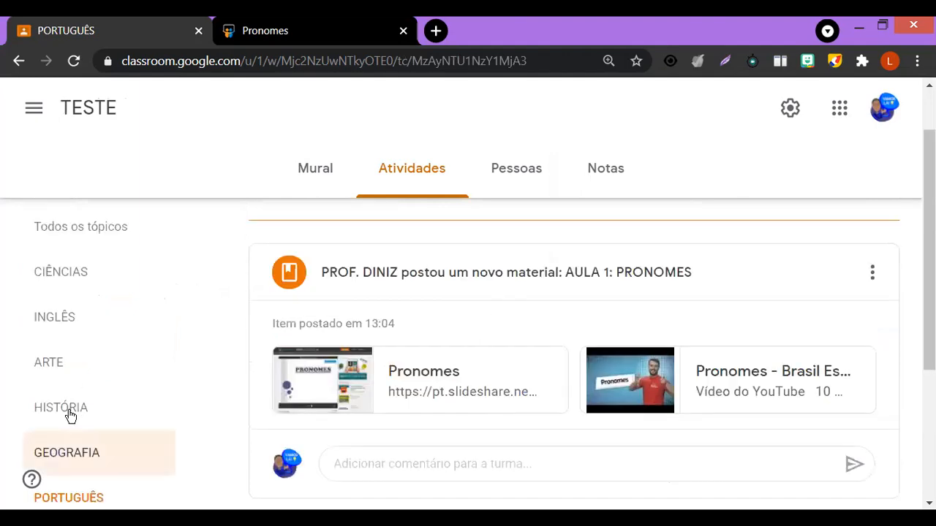
left_click(70, 416)
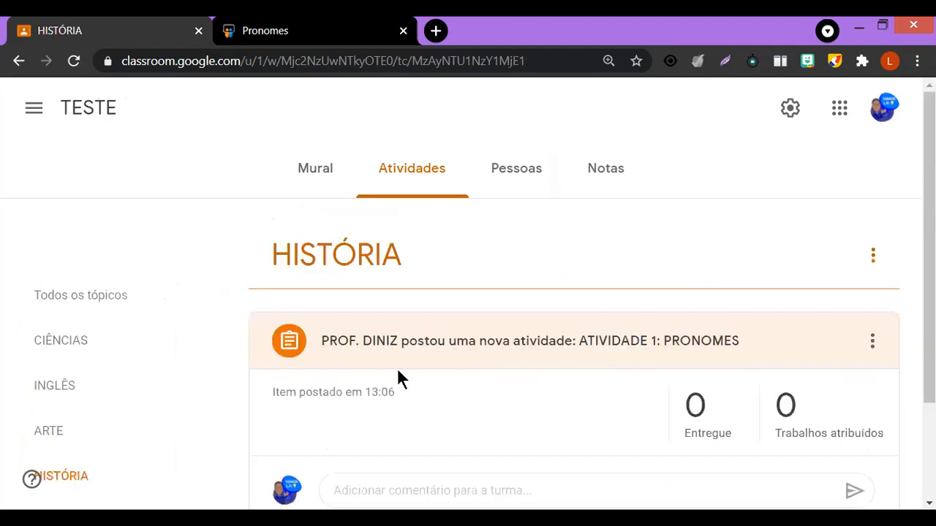
left_click(872, 340)
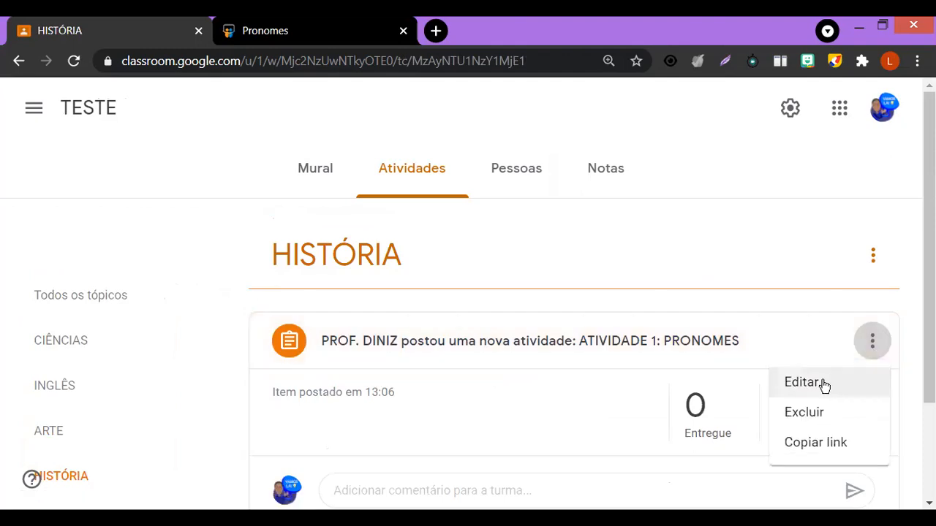
left_click(797, 383)
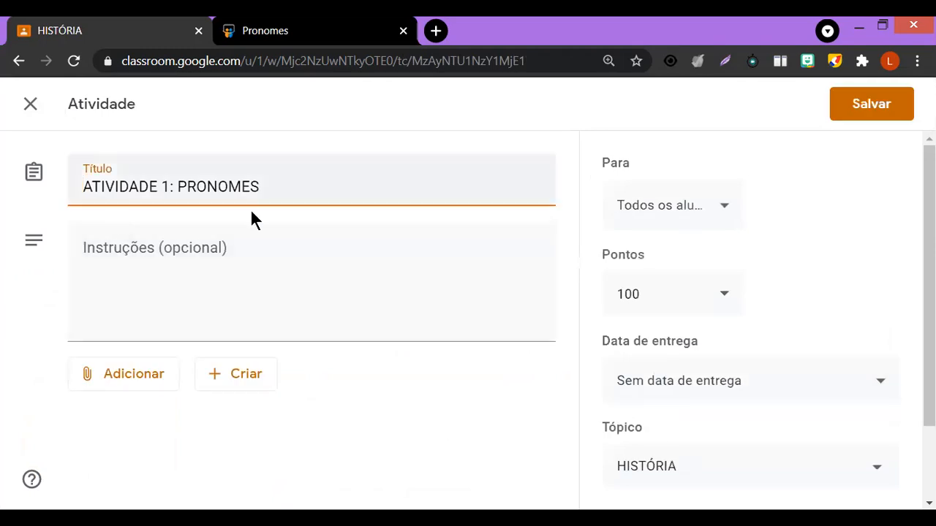
scroll(594, 370, "down", 2)
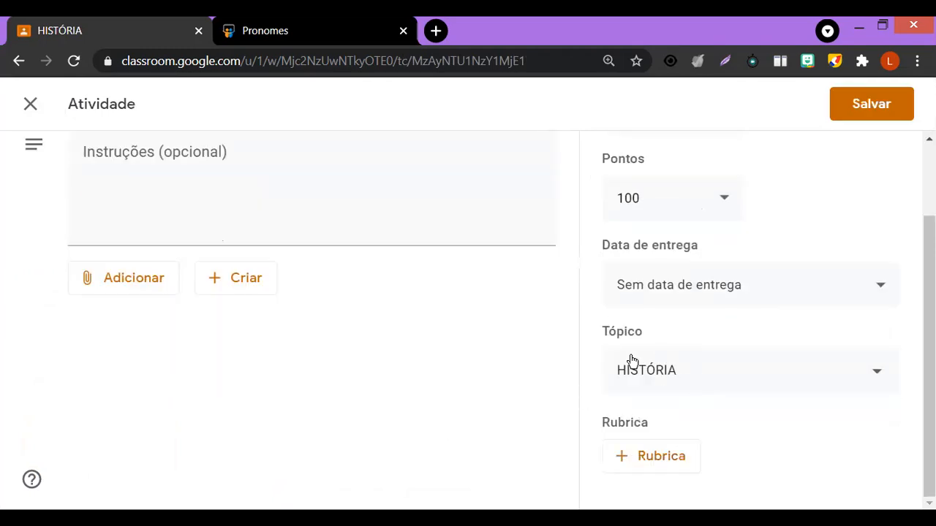
left_click(653, 373)
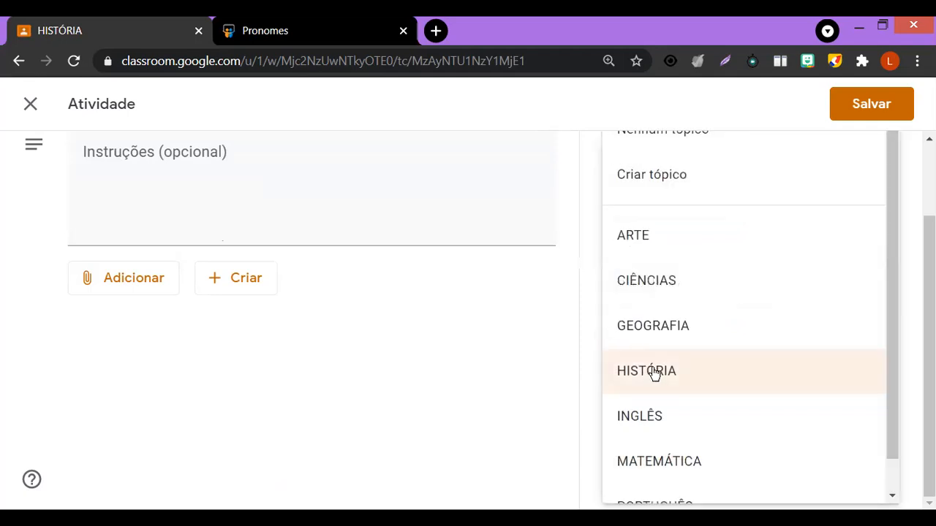
scroll(671, 439, "down", 1)
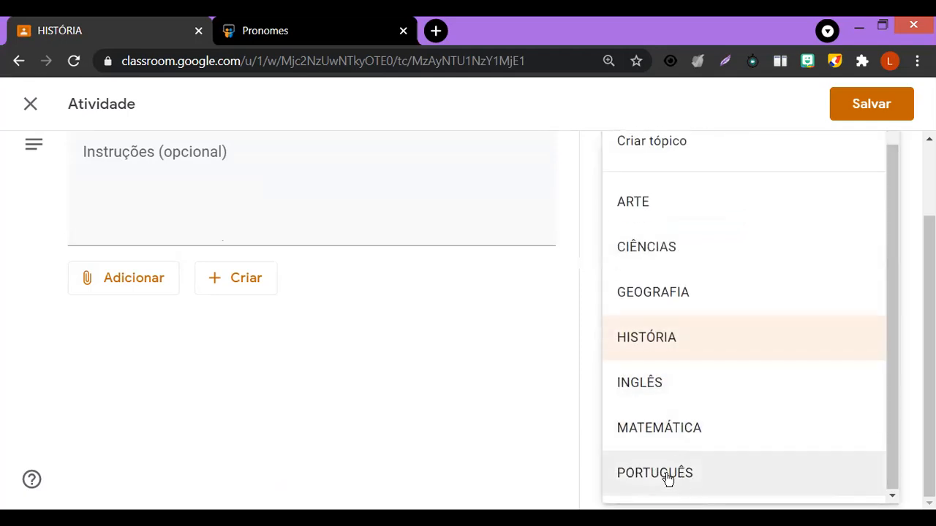
left_click(667, 476)
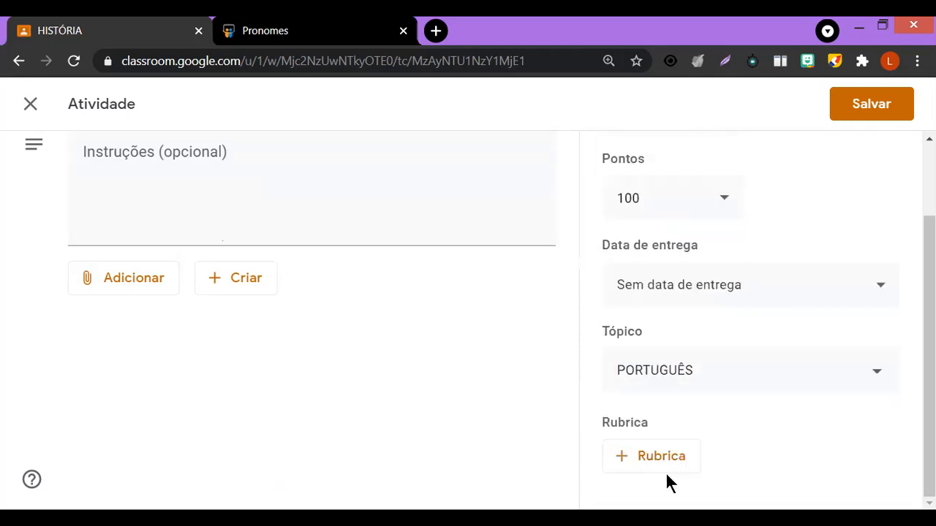
left_click(860, 105)
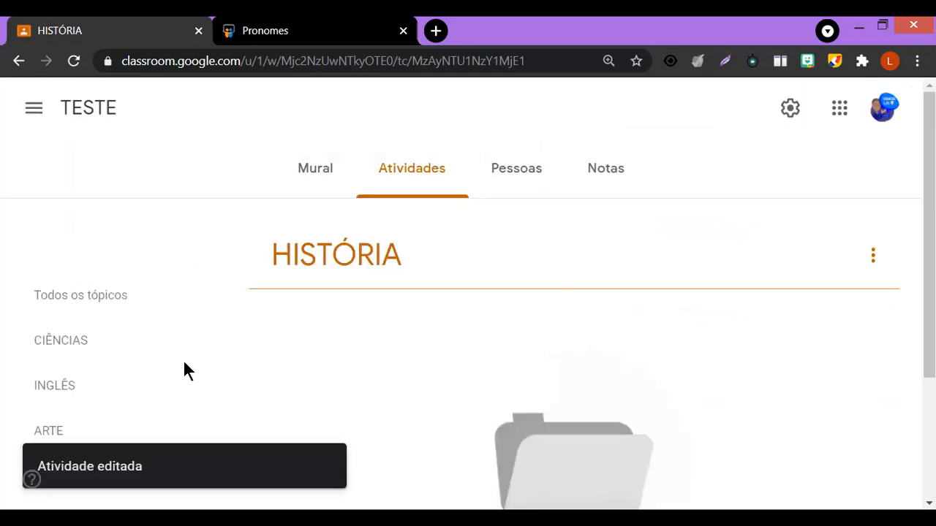
Step: Open the PORTUGUÊS topic and review the pronouns assignment together with the posted lesson materials
scroll(88, 395, "down", 3)
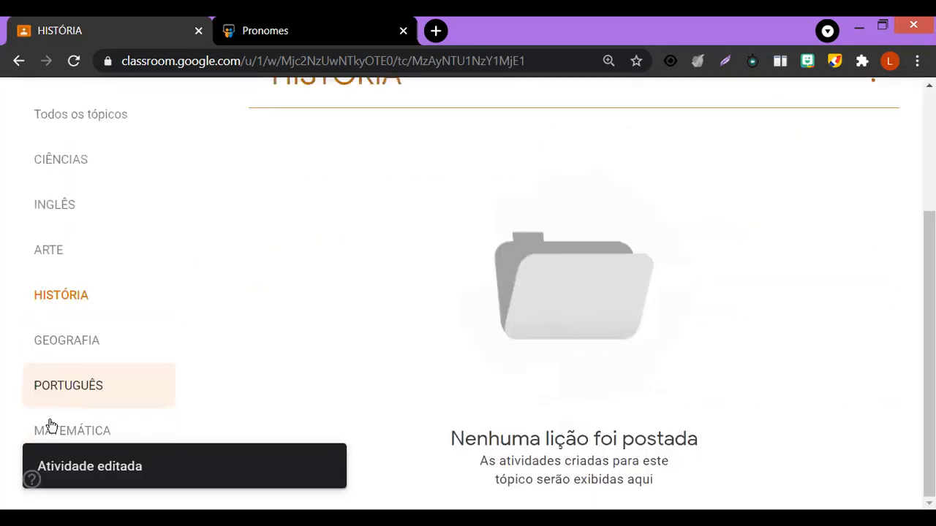
left_click(86, 387)
scroll(472, 310, "up", 1)
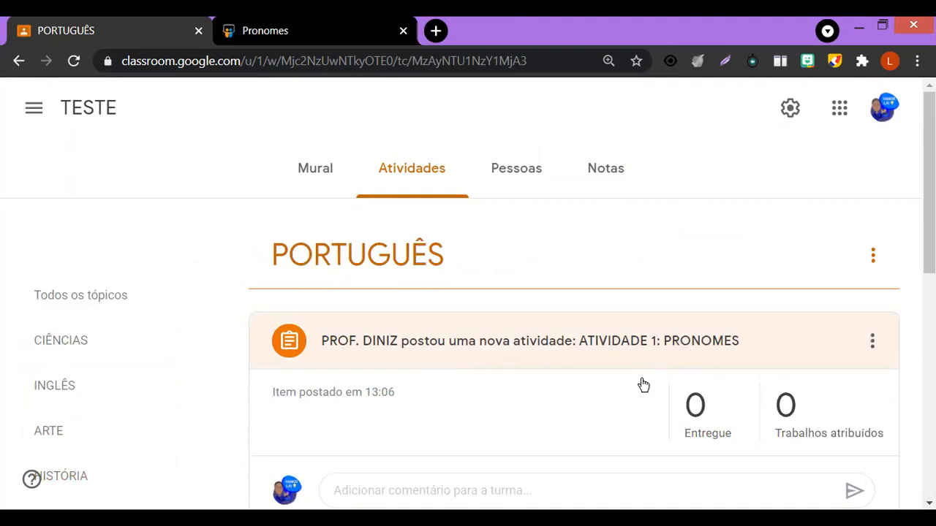
scroll(539, 363, "down", 7)
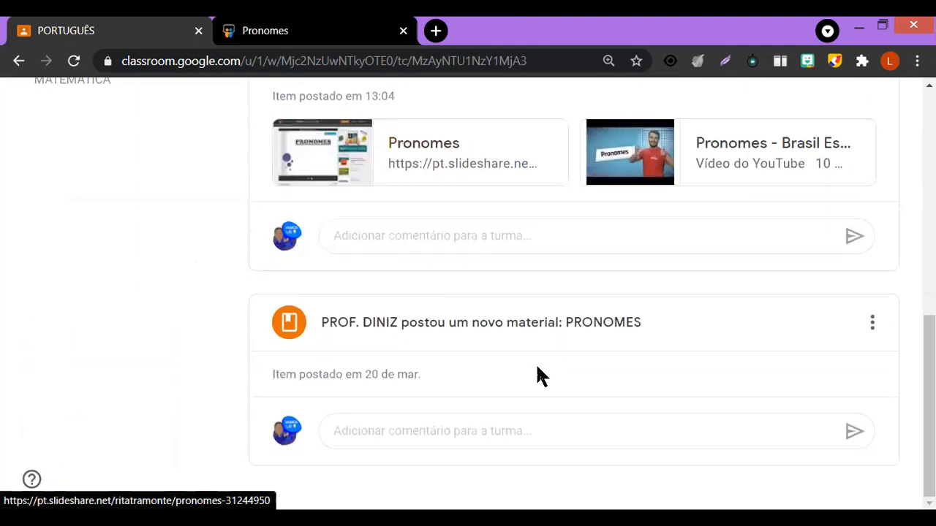
scroll(553, 377, "up", 7)
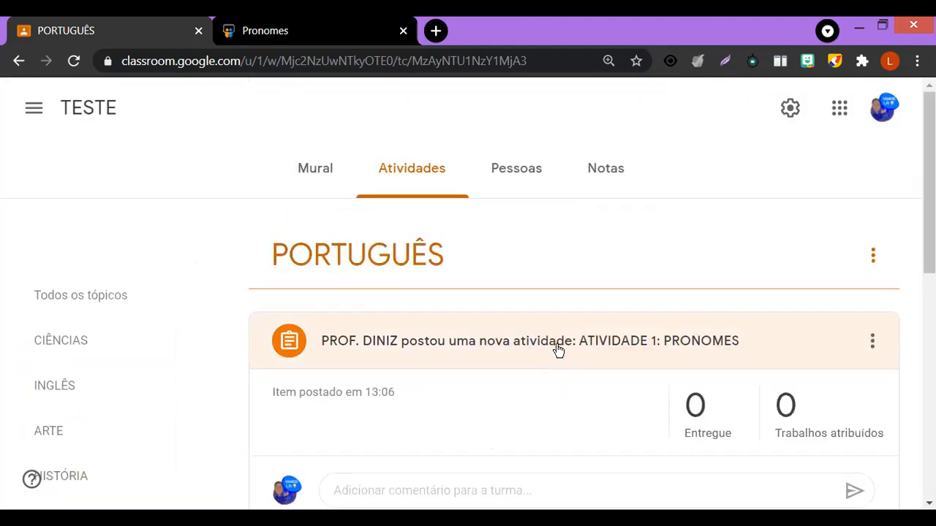